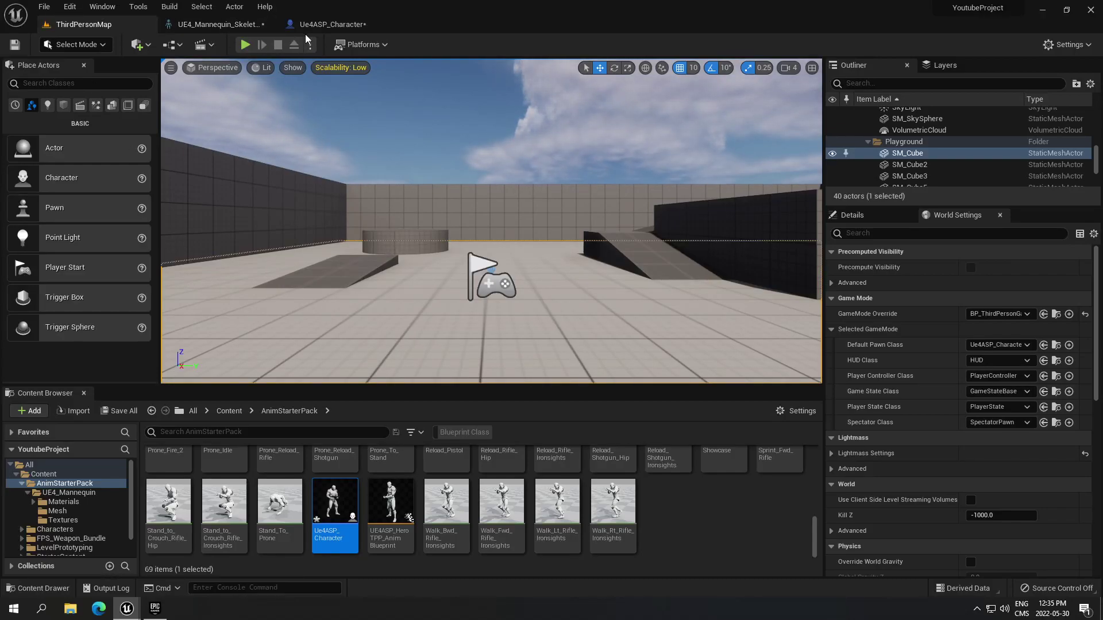
Step: Play the level, eject from the player, and orbit around the character to view it holding the rifle
{"action": "left_click", "coordinate": [246, 44]}
{"action": "left_click", "coordinate": [473, 232]}
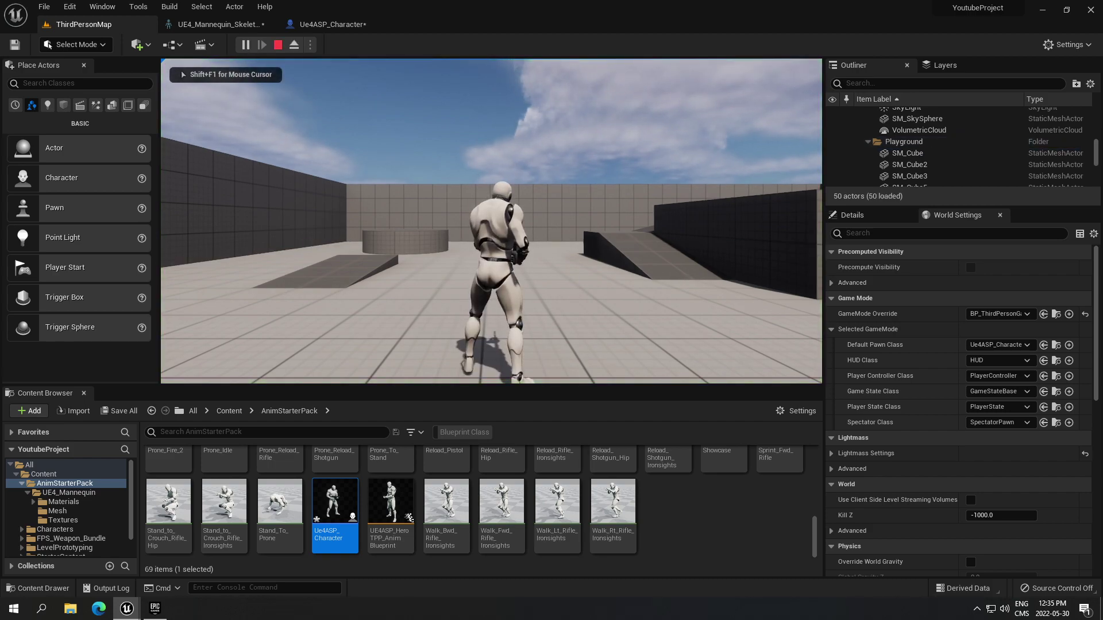
{"action": "key", "text": "F8"}
{"action": "left_click", "coordinate": [568, 265]}
{"action": "right_click_drag", "start_coordinate": [568, 266], "coordinate": [485, 222]}
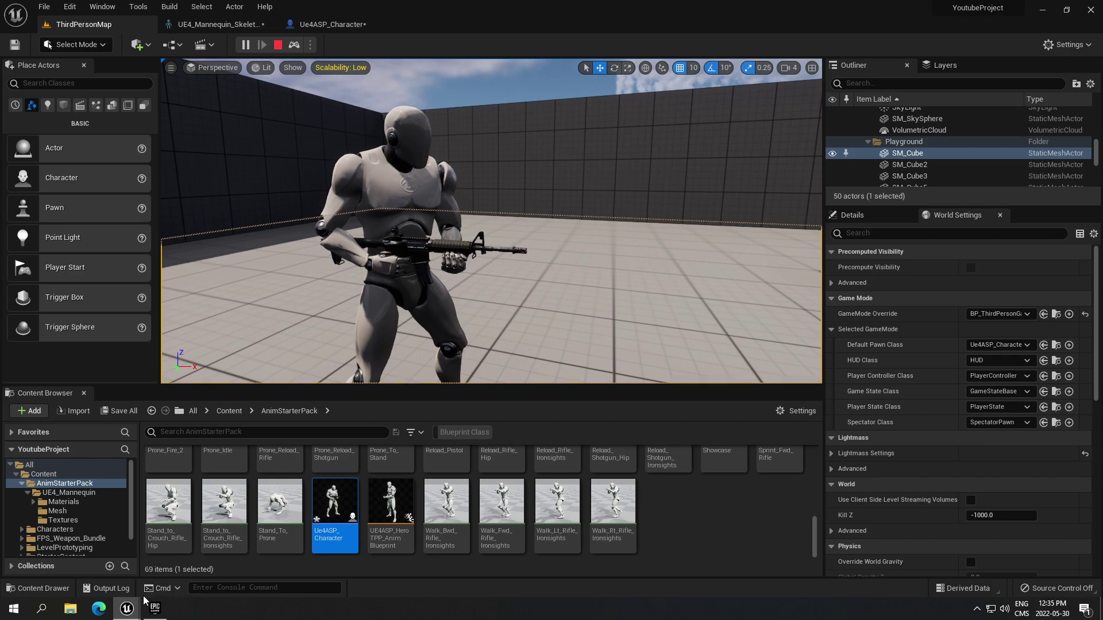
Step: Switch to the Epic Games Launcher and view the FPS Weapon Bundle and Animation Starter Pack pages
{"action": "mouse_move", "coordinate": [156, 608]}
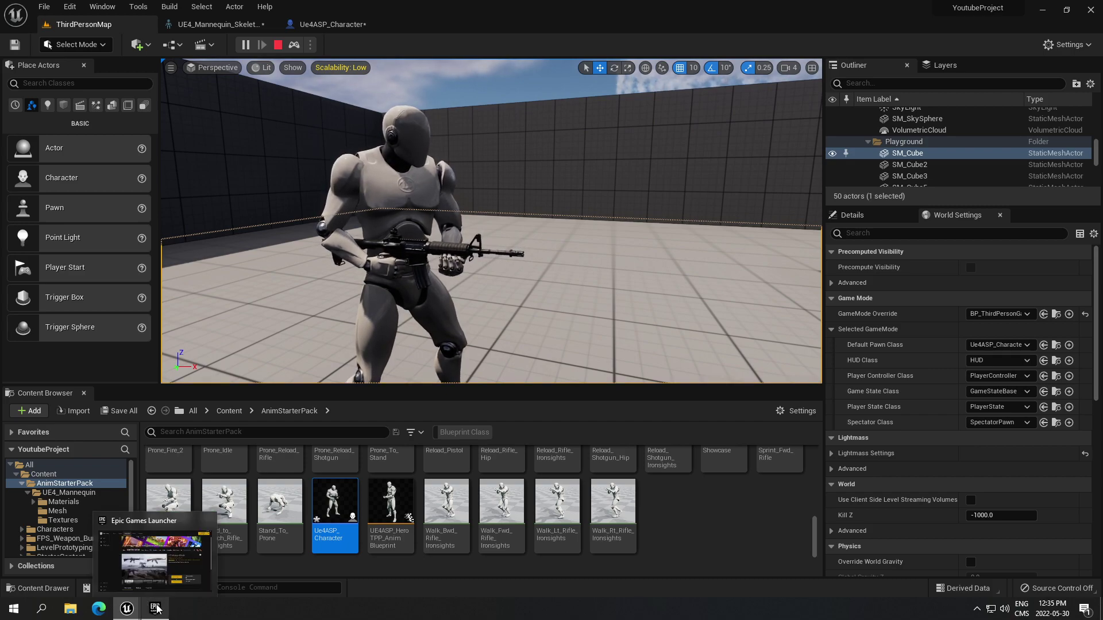
{"action": "left_click", "coordinate": [170, 553]}
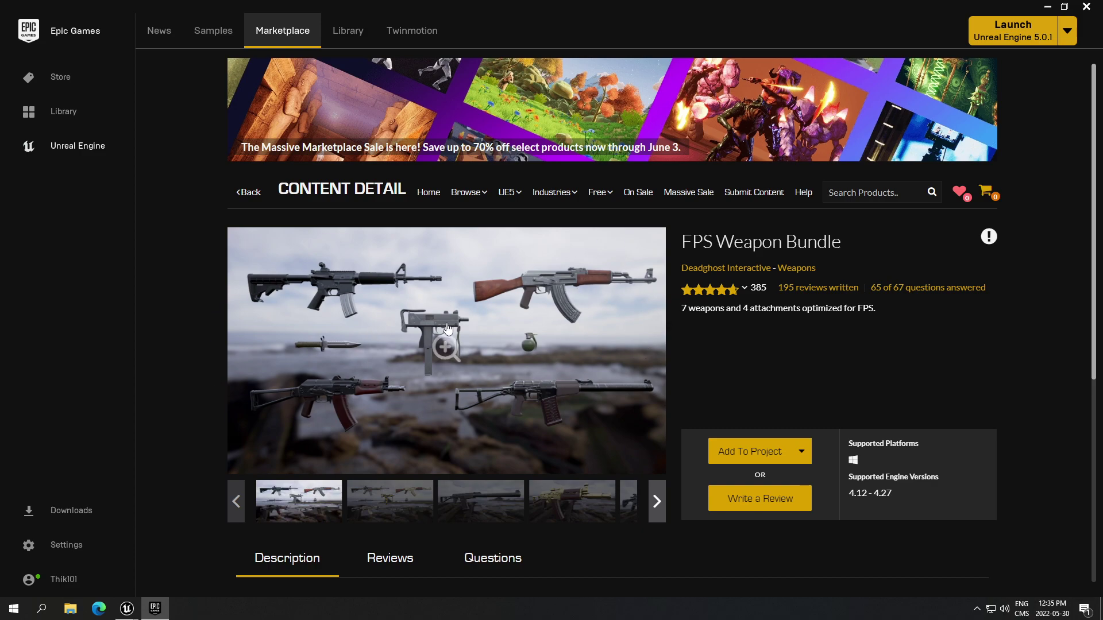
{"action": "left_click", "coordinate": [345, 34]}
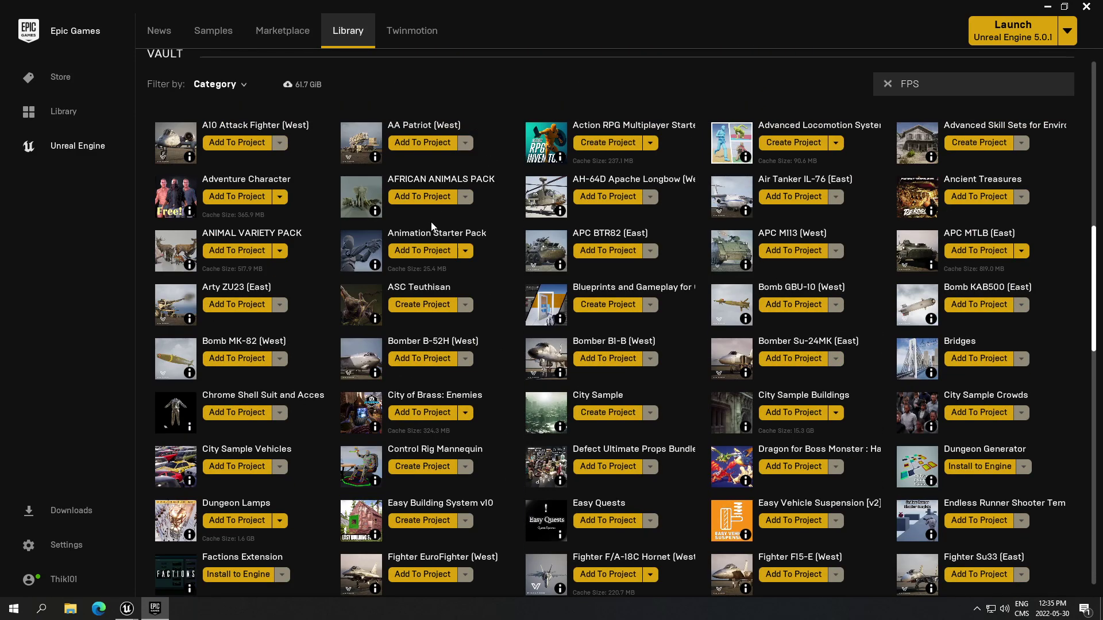
{"action": "key", "text": "alt+Left"}
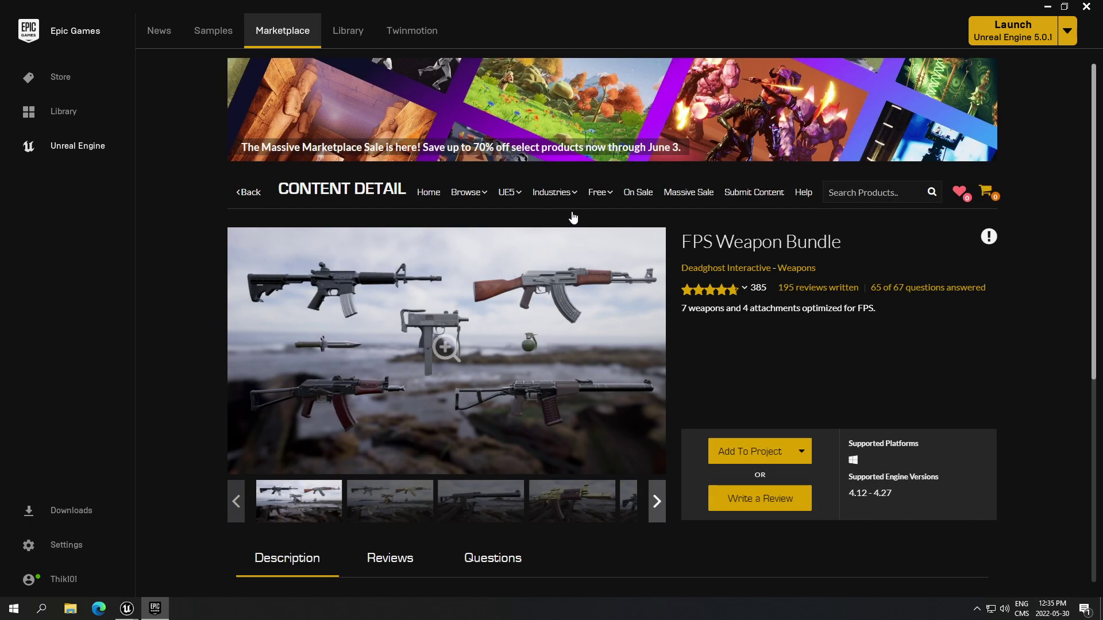
{"action": "key", "text": "alt+Left"}
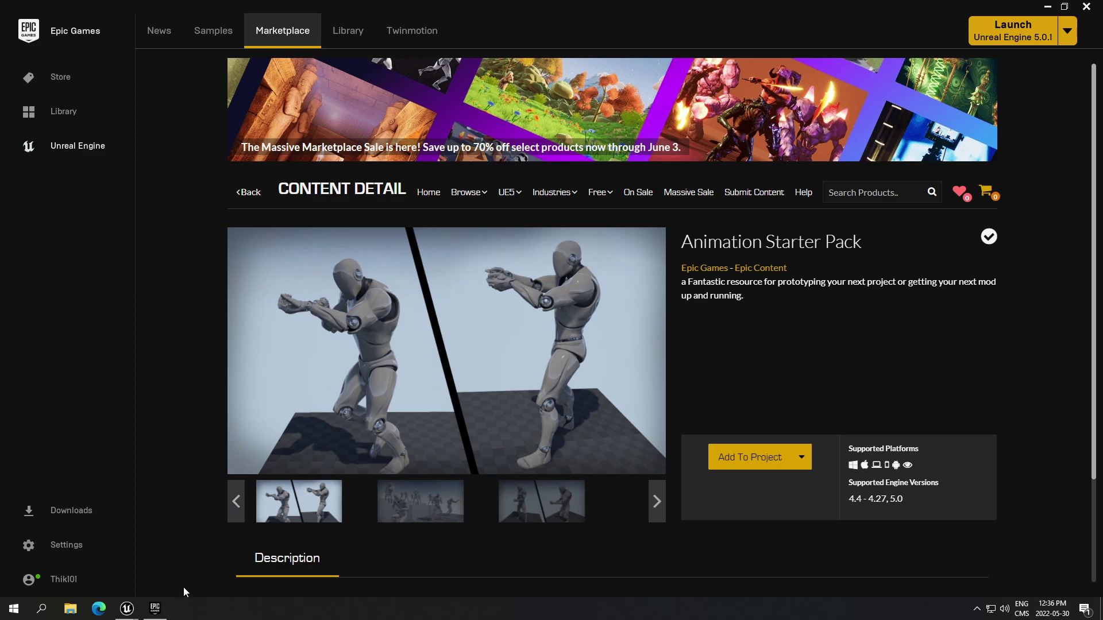
Step: Switch back to the YoutubeProject Unreal Editor window and stop the play session
{"action": "mouse_move", "coordinate": [127, 608]}
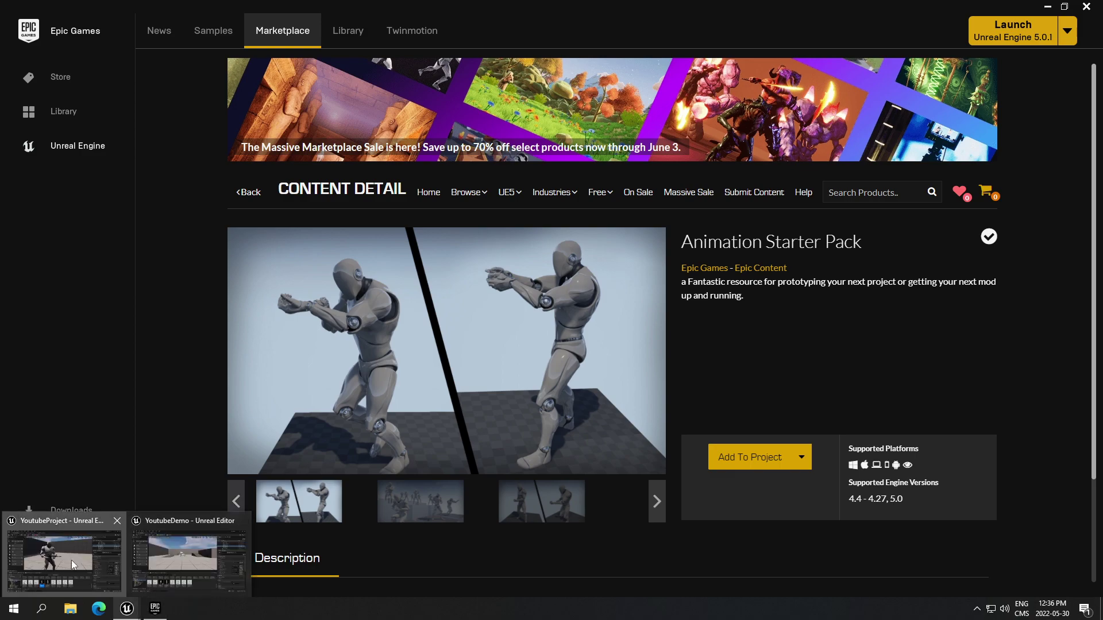
{"action": "left_click", "coordinate": [72, 564]}
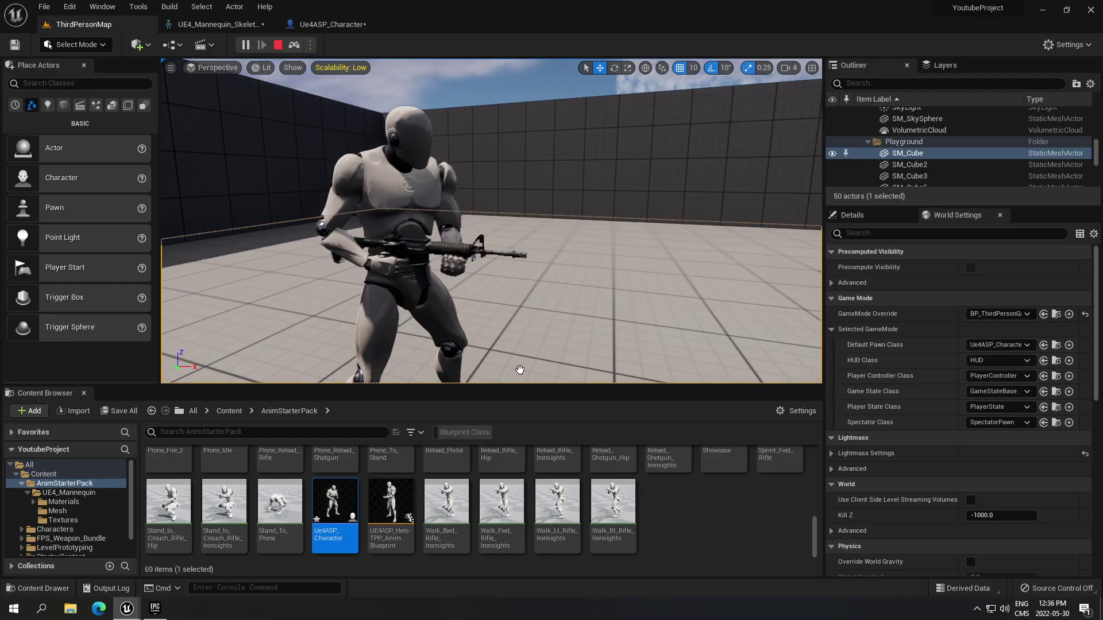
{"action": "left_click", "coordinate": [279, 47]}
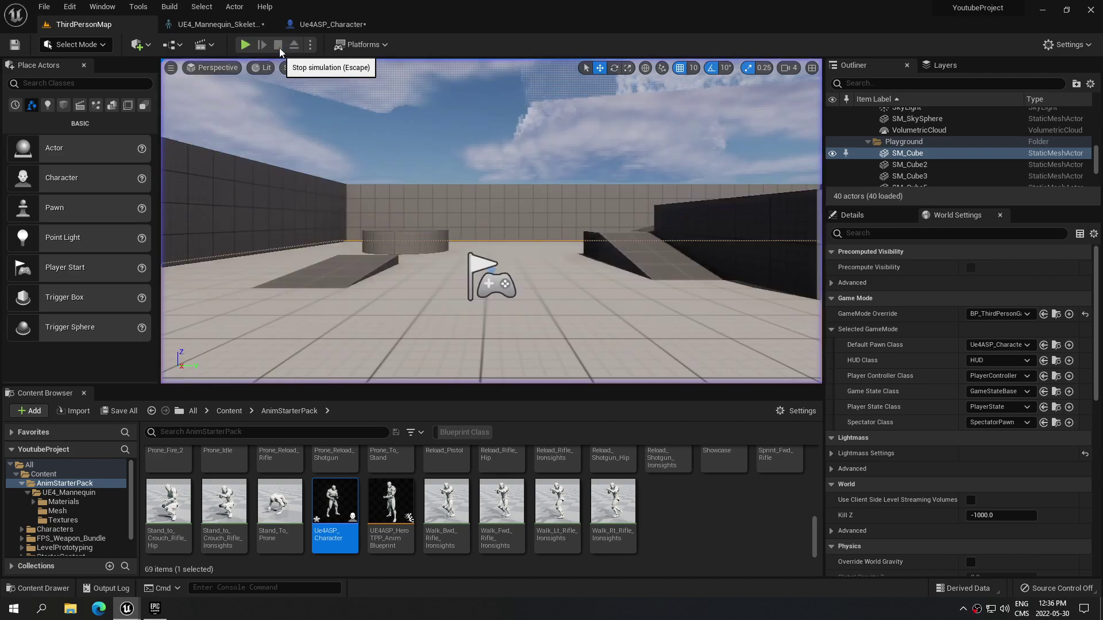
Step: Switch to the YoutubeDemo Unreal Editor window and look through the FPS_Weapon_Bundle and AnimStarterPack content folders
{"action": "mouse_move", "coordinate": [134, 614]}
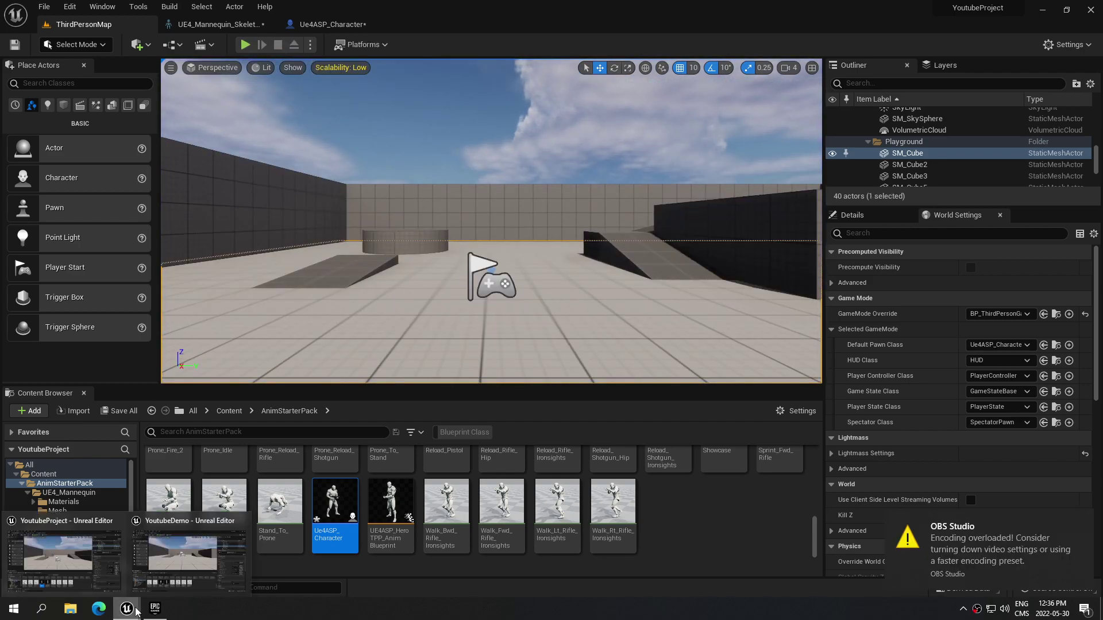
{"action": "left_click", "coordinate": [185, 572]}
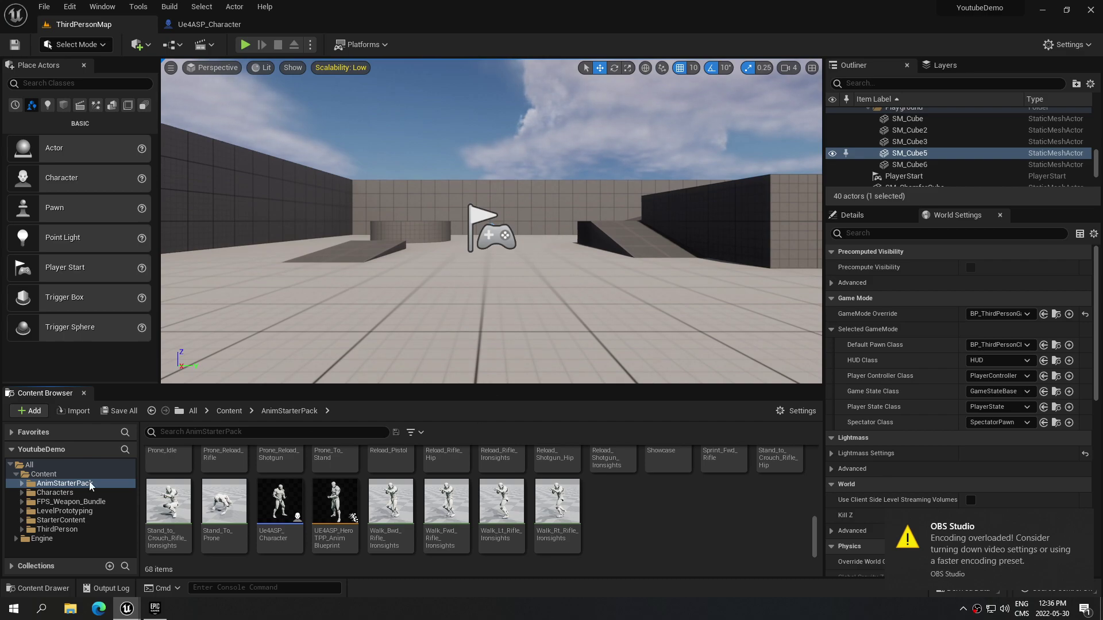
{"action": "left_click", "coordinate": [114, 503]}
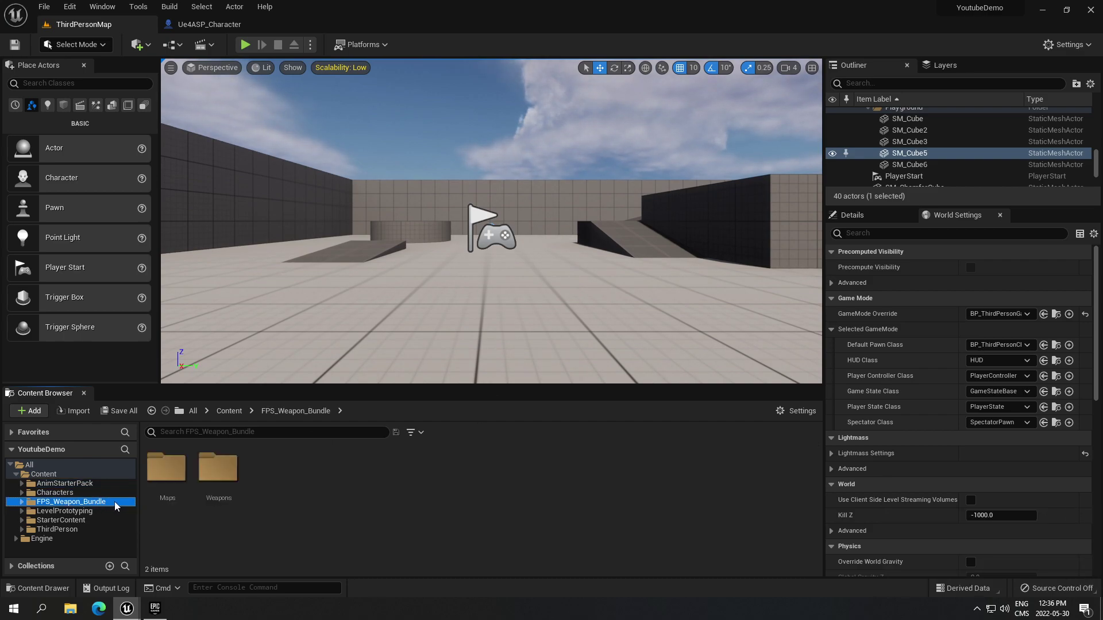
{"action": "left_click", "coordinate": [69, 483]}
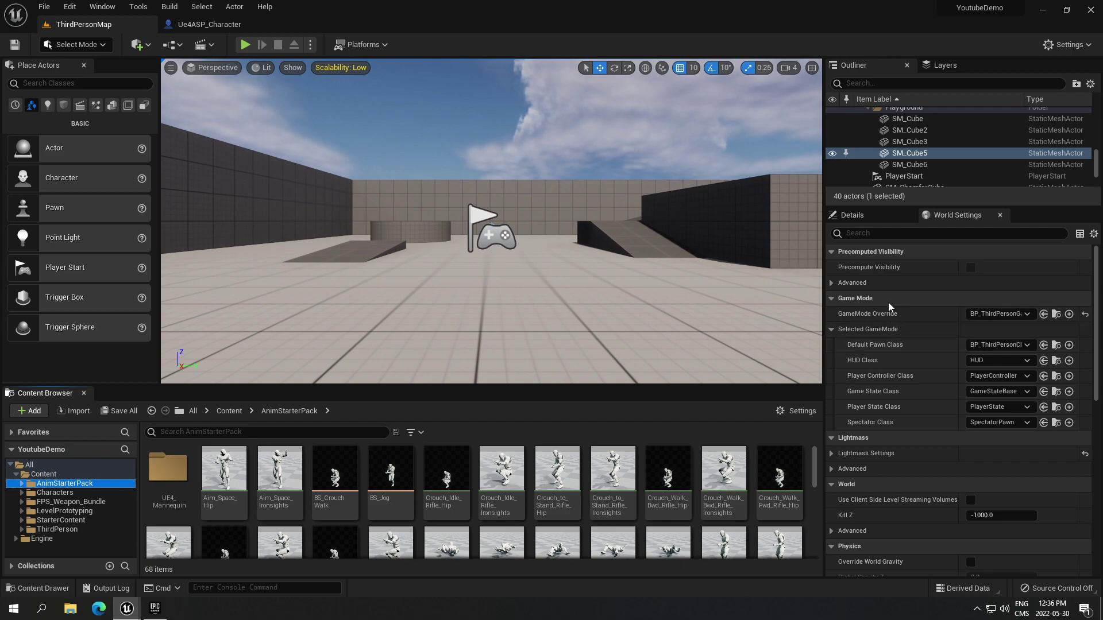
Step: Set the Default Pawn Class to Ue4ASP_Character and locate that blueprint in the AnimStarterPack folder
{"action": "left_click", "coordinate": [1000, 345]}
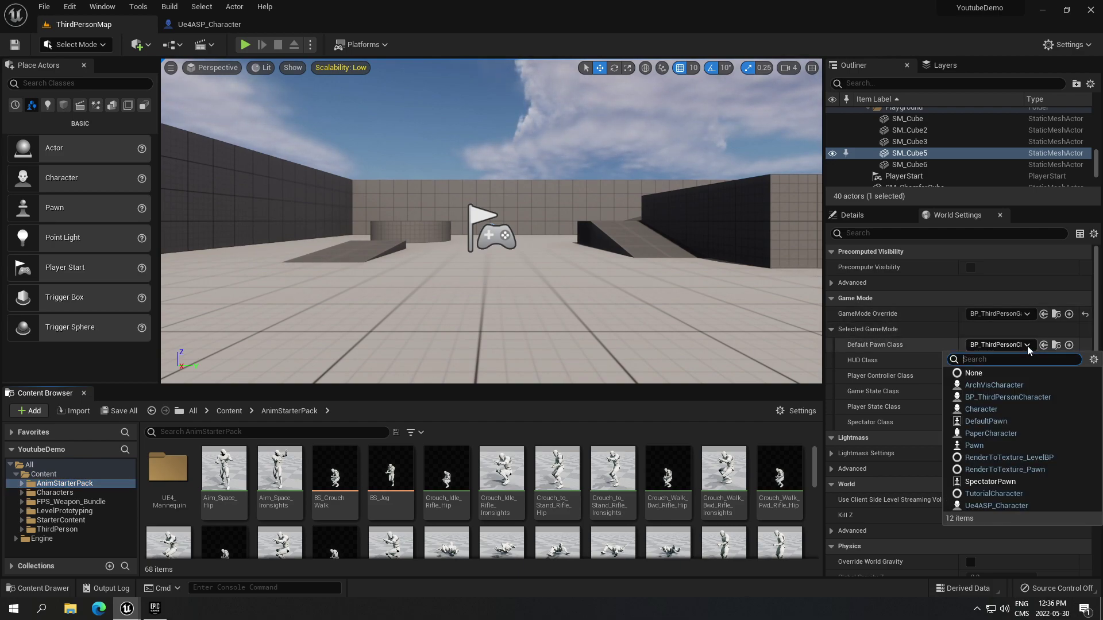
{"action": "left_click", "coordinate": [1009, 506]}
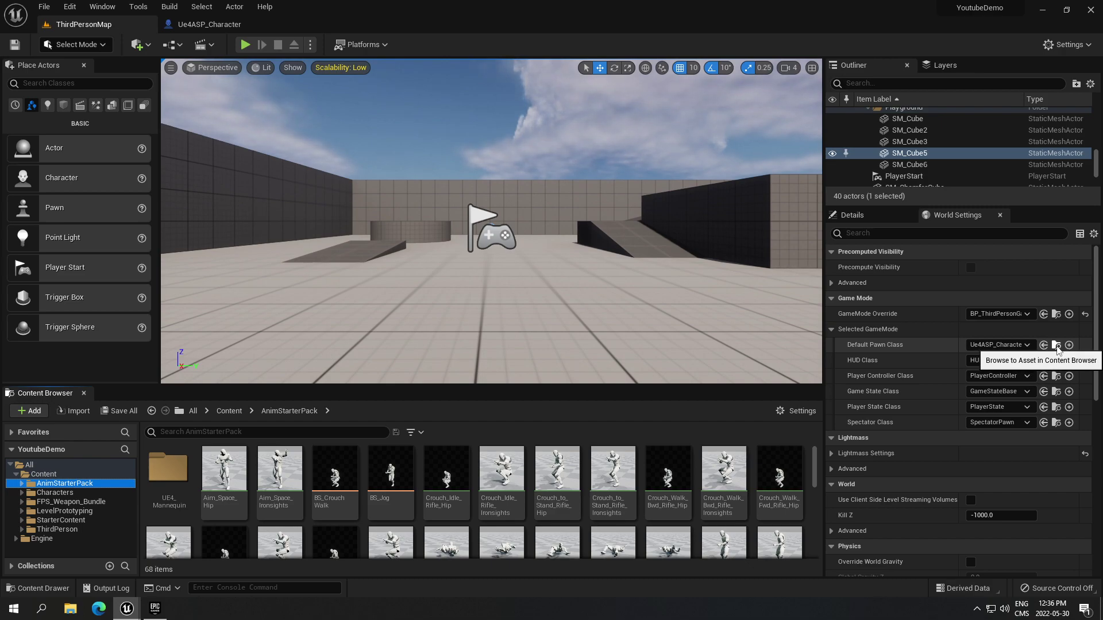
{"action": "left_click", "coordinate": [1057, 345]}
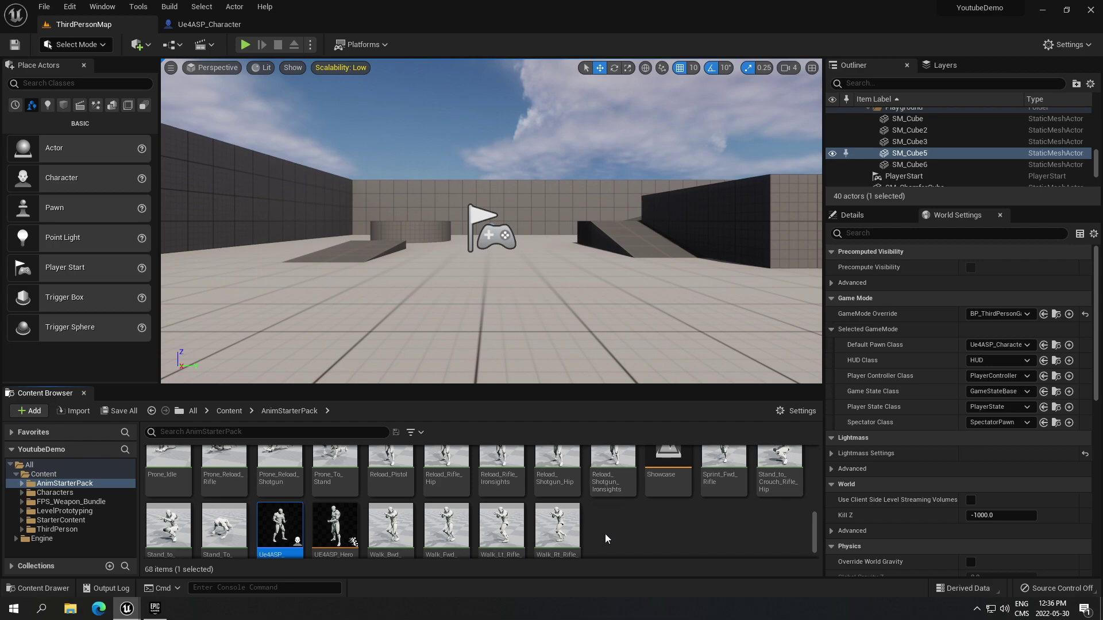
{"action": "scroll", "coordinate": [813, 516], "scroll_direction": "up", "scroll_amount": 3}
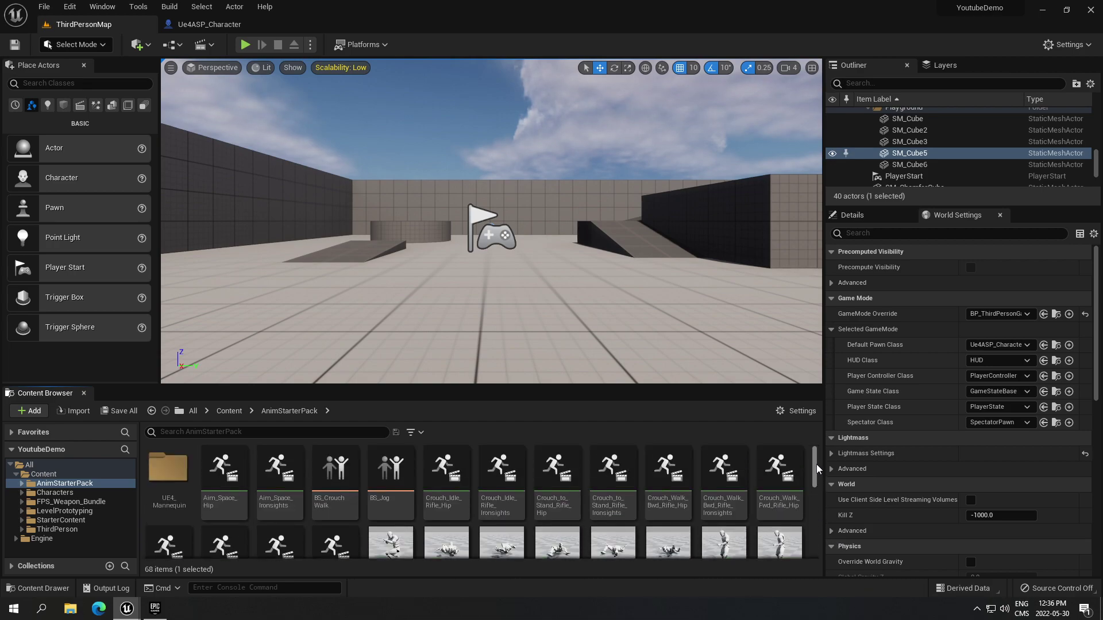
{"action": "scroll", "coordinate": [816, 515], "scroll_direction": "down", "scroll_amount": 3}
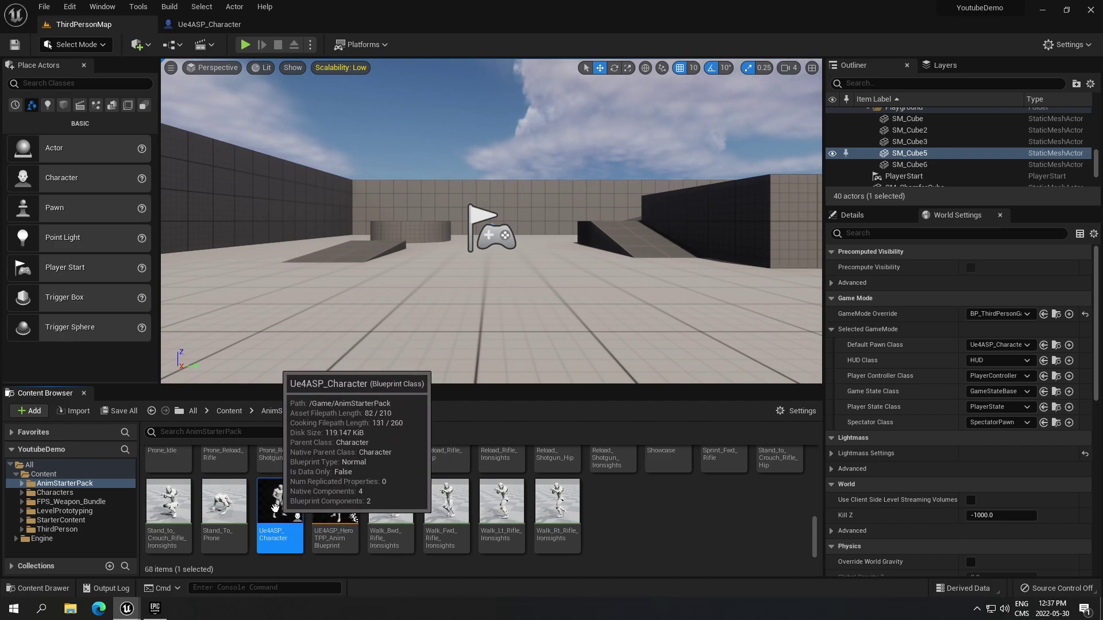
Step: Add a Static Mesh component named Weapon under the Mesh in the Ue4ASP_Character blueprint and compile it
{"action": "left_click", "coordinate": [226, 27]}
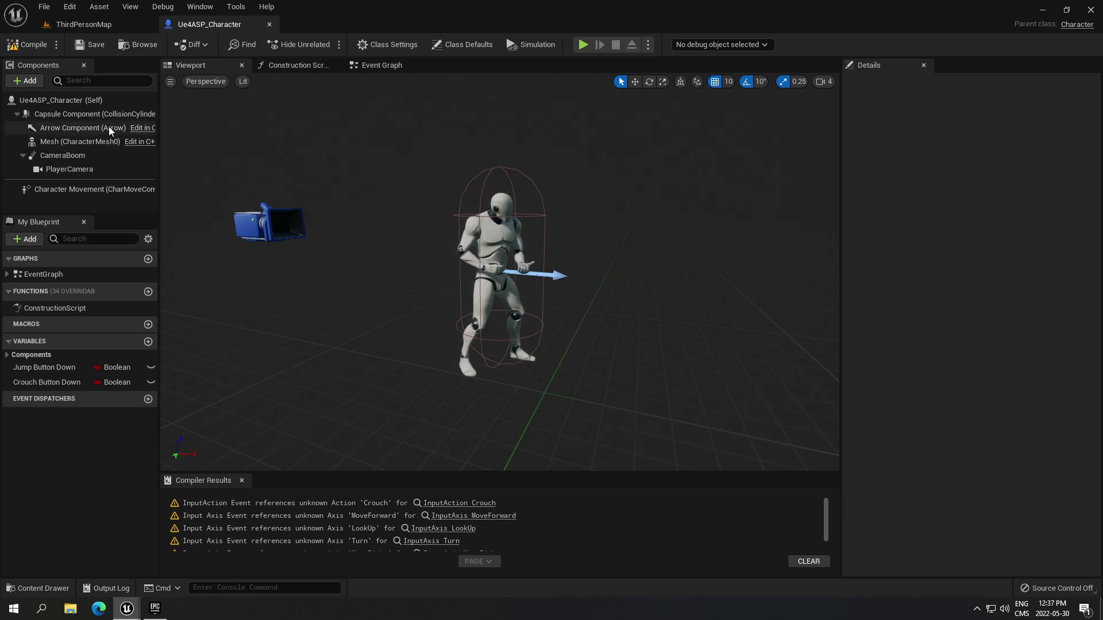
{"action": "left_click", "coordinate": [67, 144]}
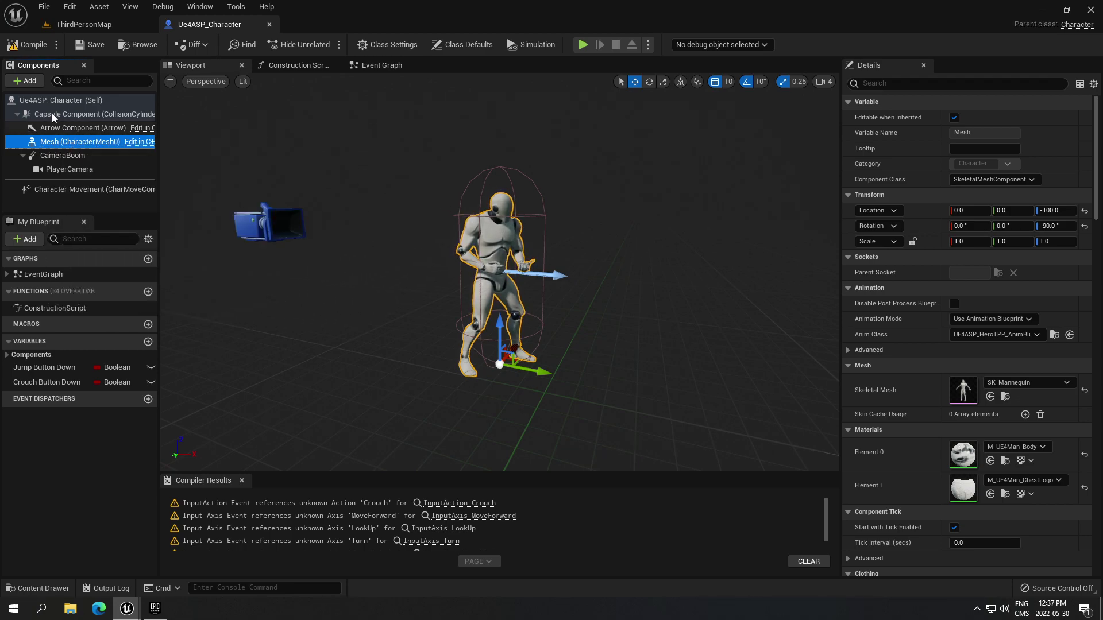
{"action": "left_click", "coordinate": [35, 81]}
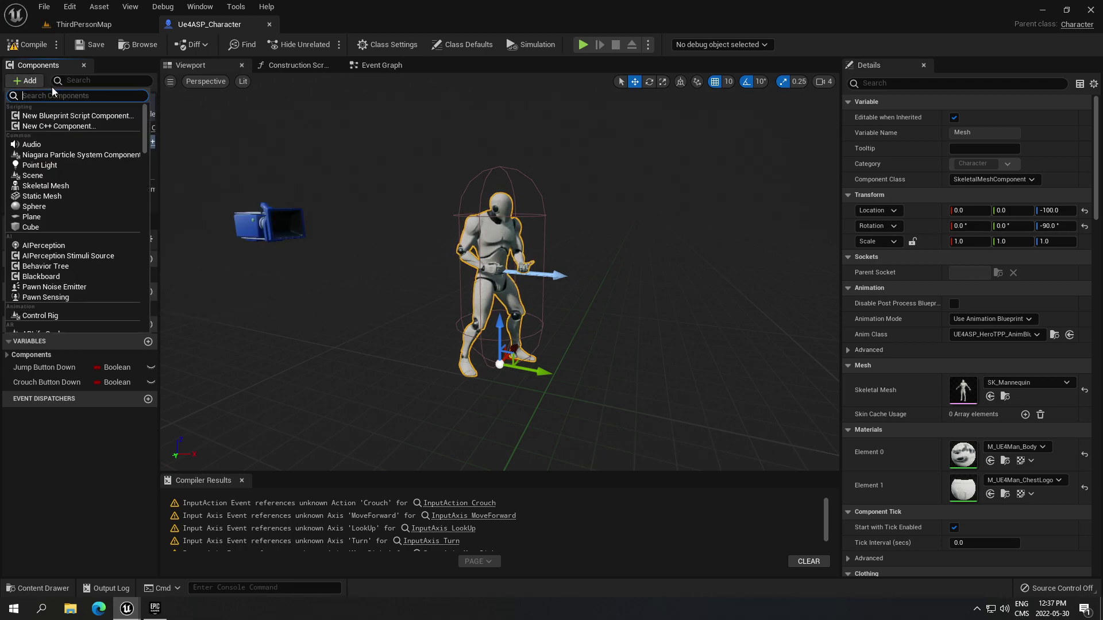
{"action": "left_click", "coordinate": [68, 197]}
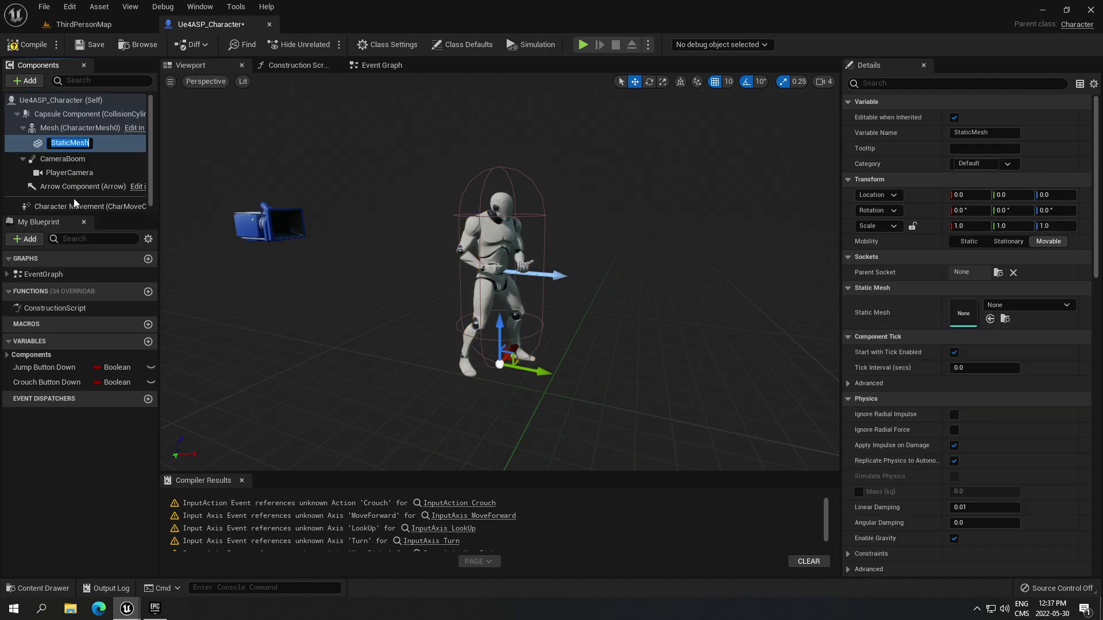
{"action": "type", "text": "Weapon"}
{"action": "left_click", "coordinate": [78, 157]}
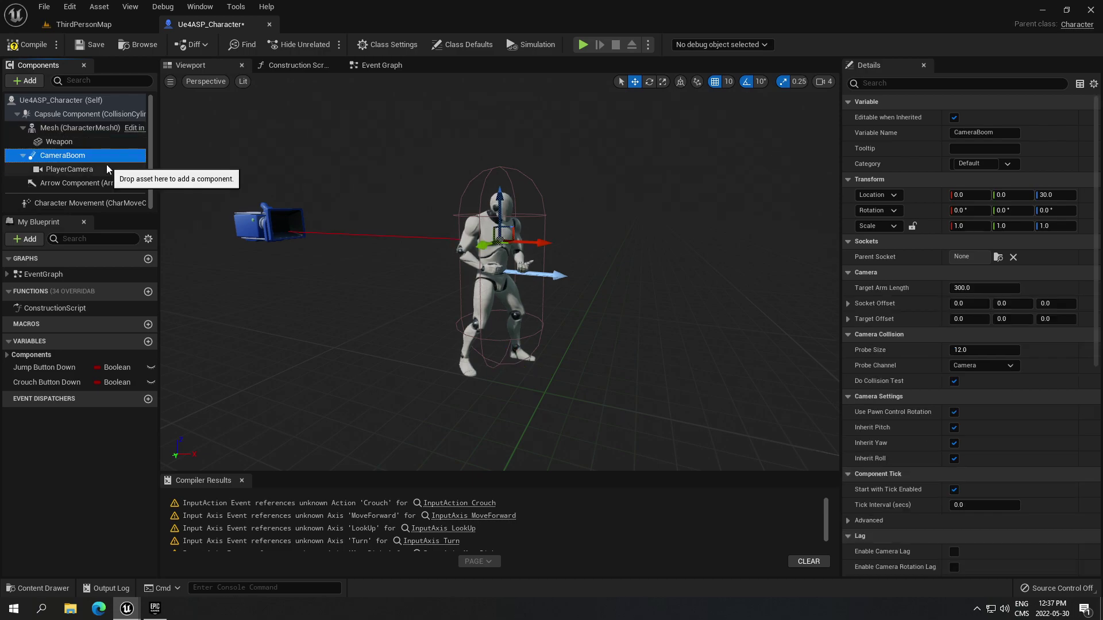
{"action": "left_click", "coordinate": [54, 129]}
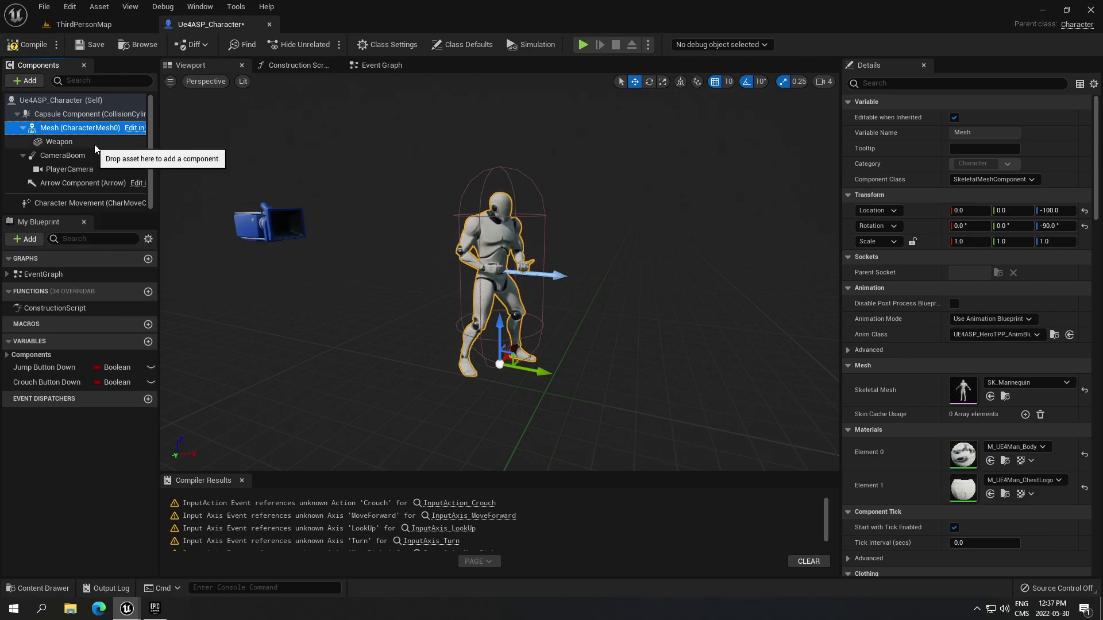
{"action": "left_click", "coordinate": [35, 49]}
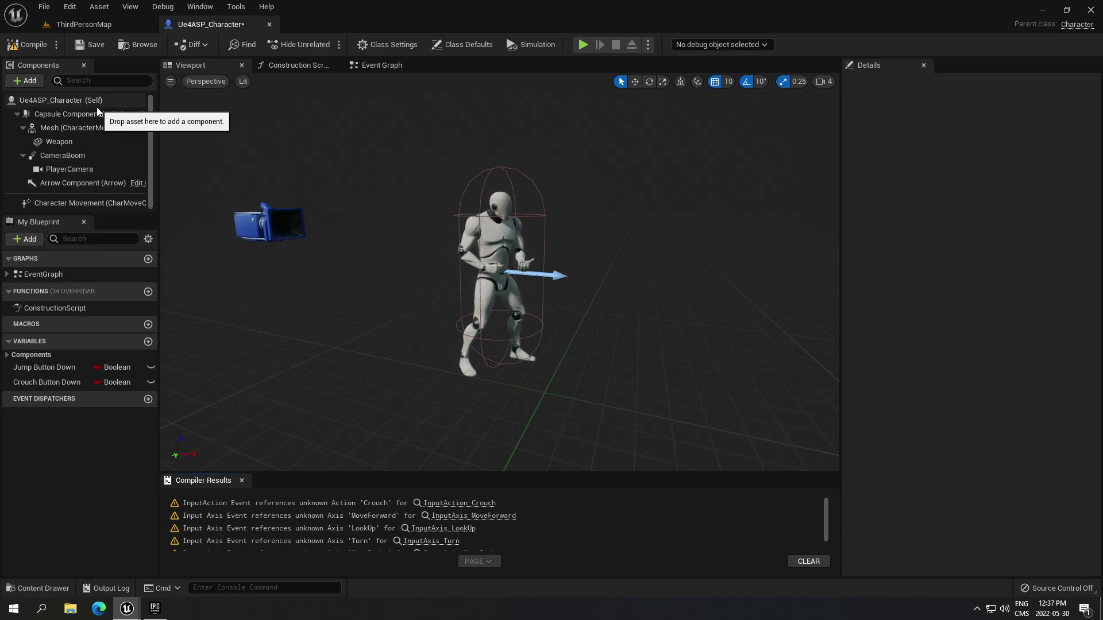
Step: Locate the character Mesh's SK_Mannequin asset in the content folders and open UE4_Mannequin_Skeleton beside it
{"action": "left_click", "coordinate": [76, 144]}
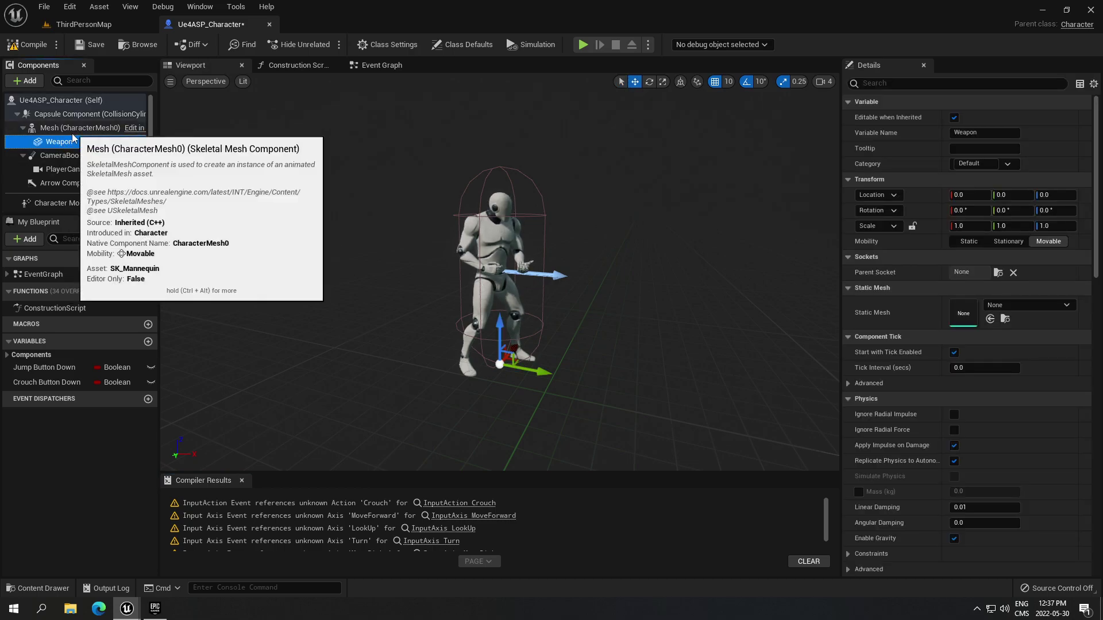
{"action": "left_click", "coordinate": [68, 131]}
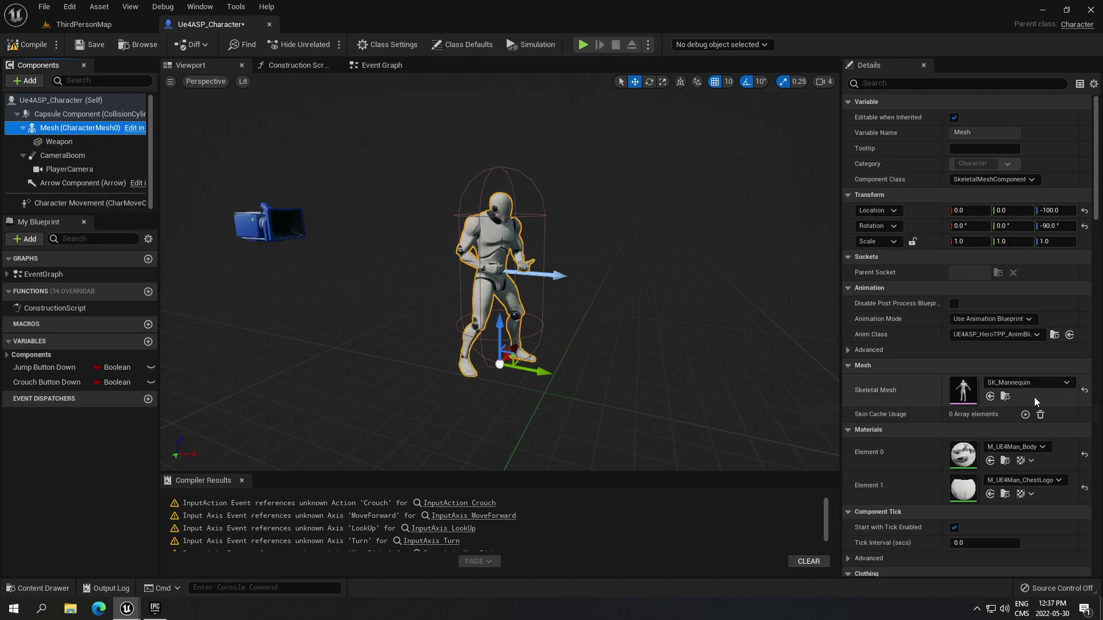
{"action": "left_click", "coordinate": [1004, 396]}
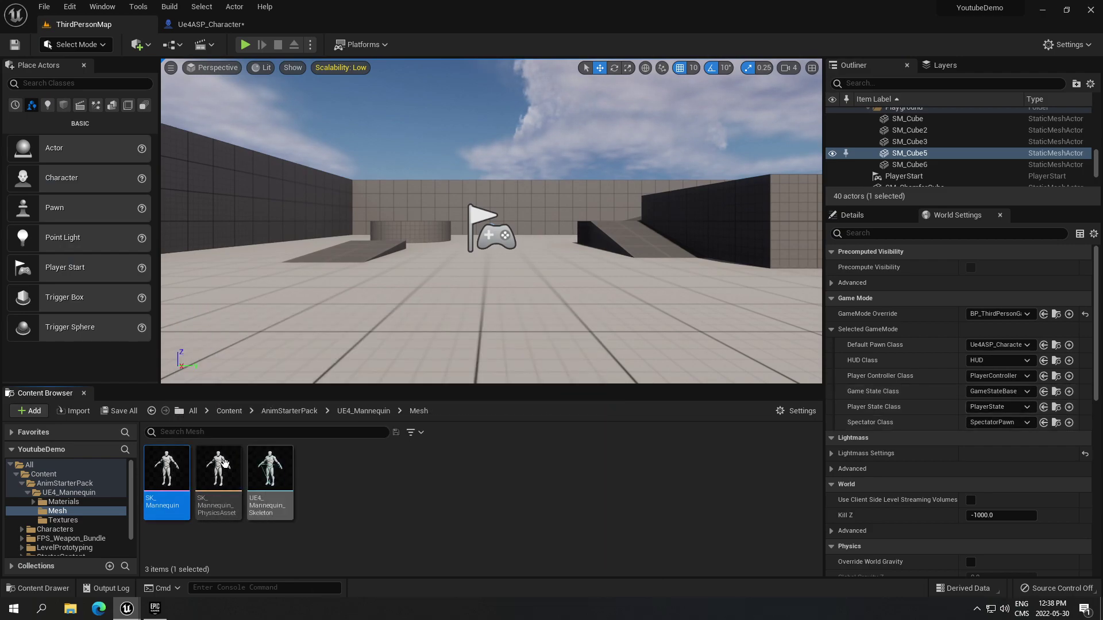
{"action": "left_click", "coordinate": [270, 482]}
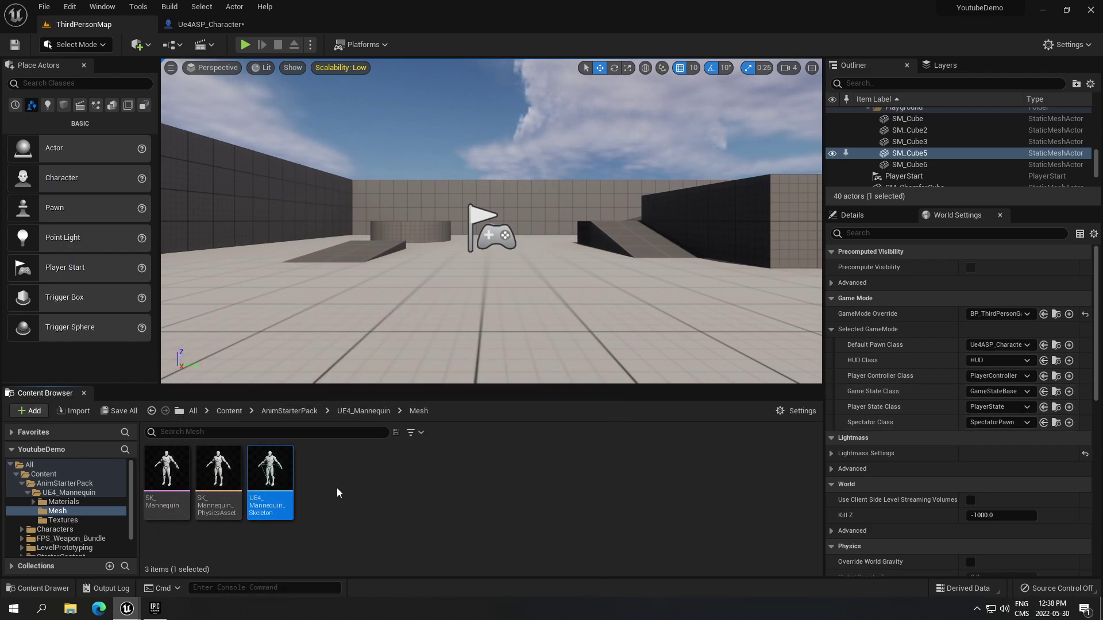
{"action": "double_click", "coordinate": [280, 467]}
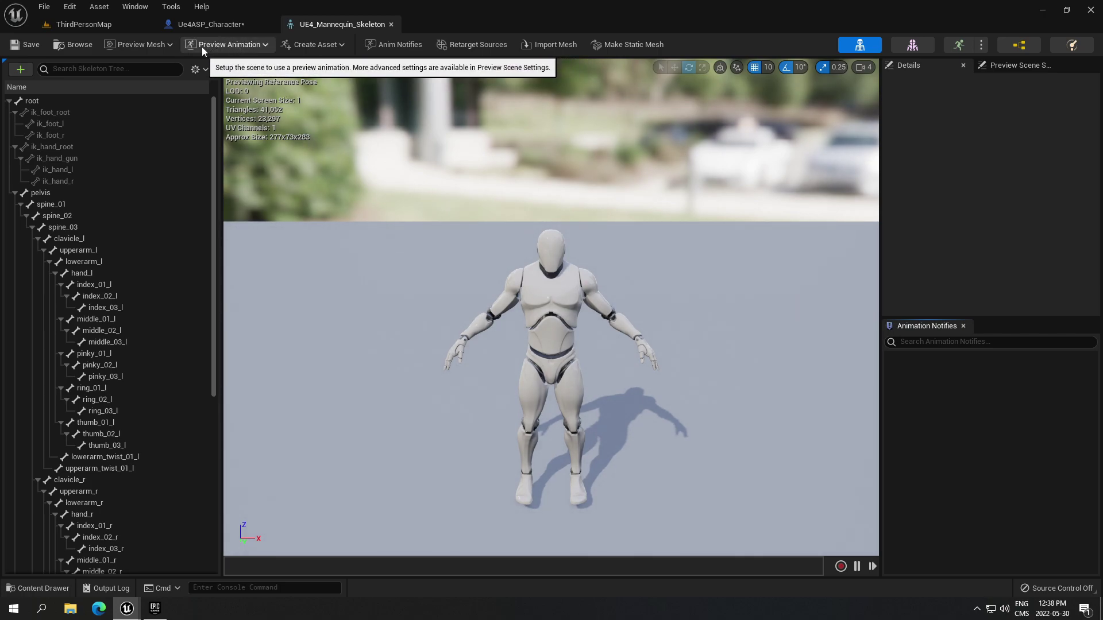
Step: Preview the Idle_Rifle_Ironsights animation on the skeleton and hold it at frame 0
{"action": "left_click", "coordinate": [264, 46]}
{"action": "type", "text": "idle"}
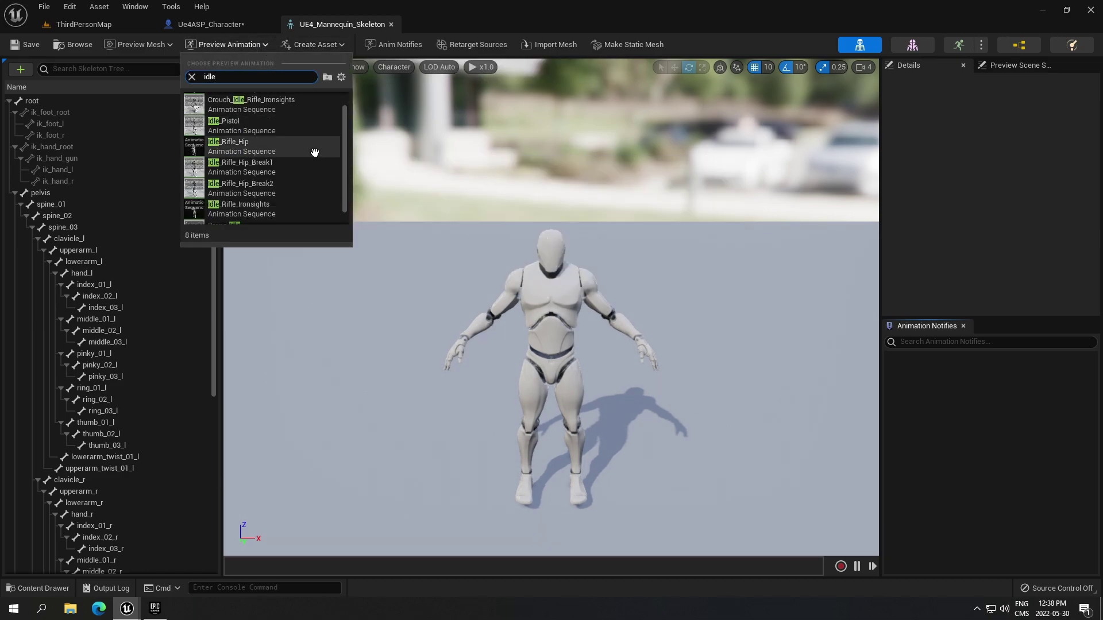
{"action": "scroll", "coordinate": [314, 150], "scroll_direction": "down", "scroll_amount": 1}
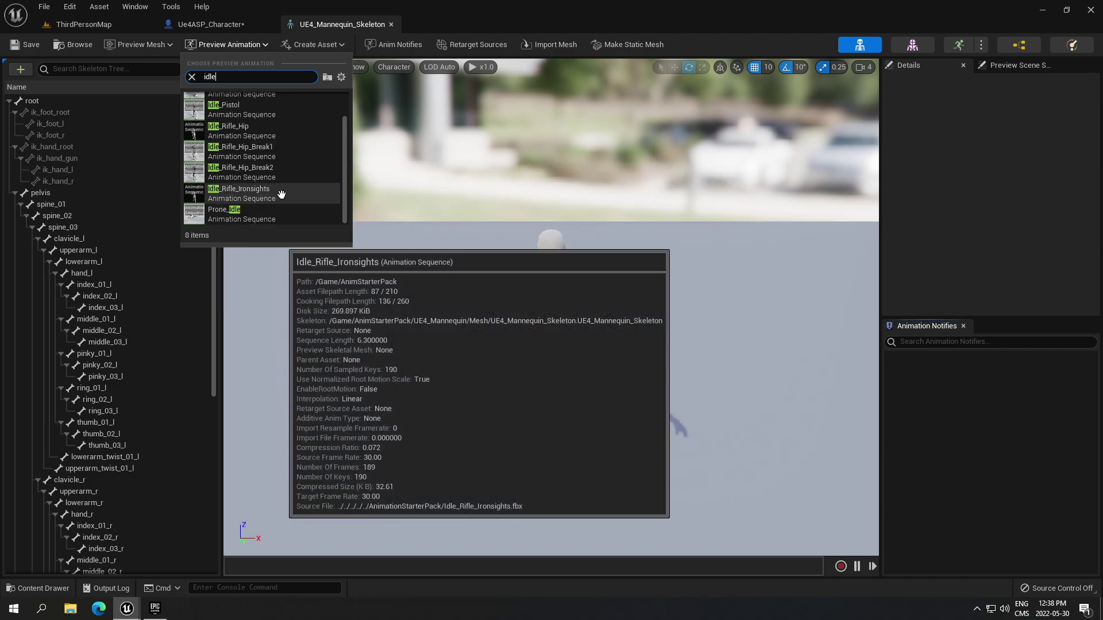
{"action": "left_click", "coordinate": [276, 196]}
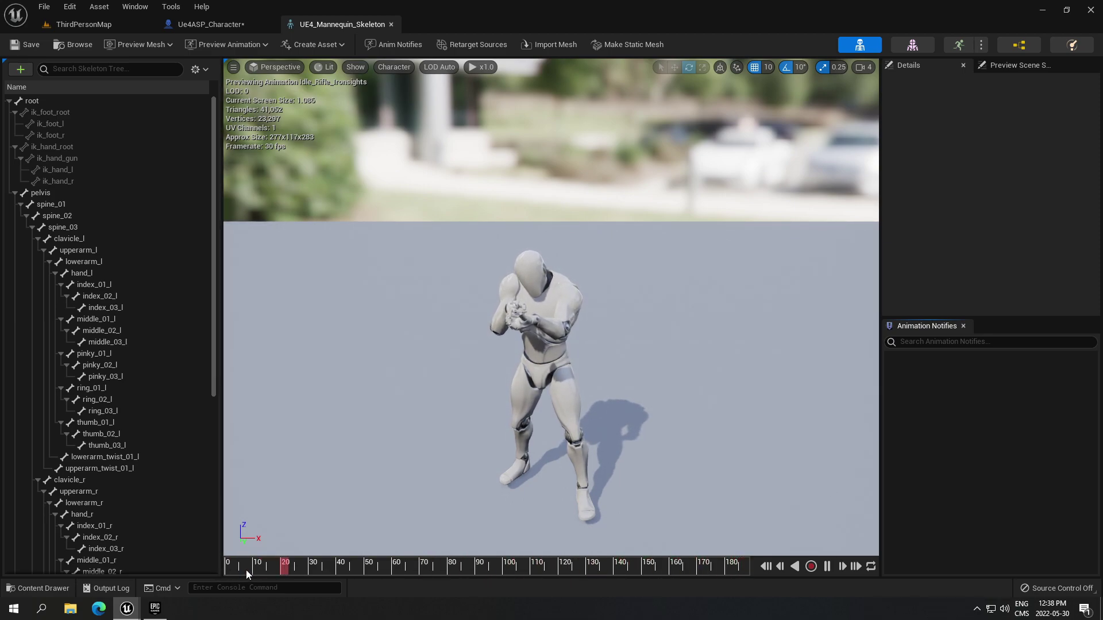
{"action": "left_click_drag", "start_coordinate": [246, 570], "coordinate": [229, 566]}
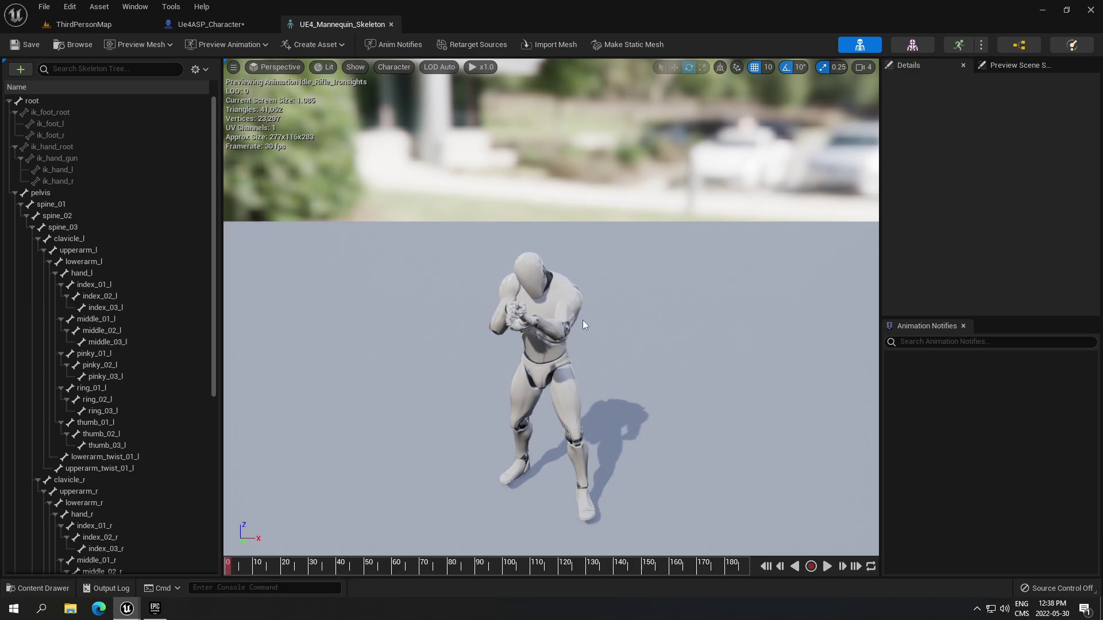
Step: Find the hand_r bone in the skeleton tree by searching for "hand" and add a socket to it
{"action": "left_click", "coordinate": [110, 69]}
{"action": "type", "text": "hand"}
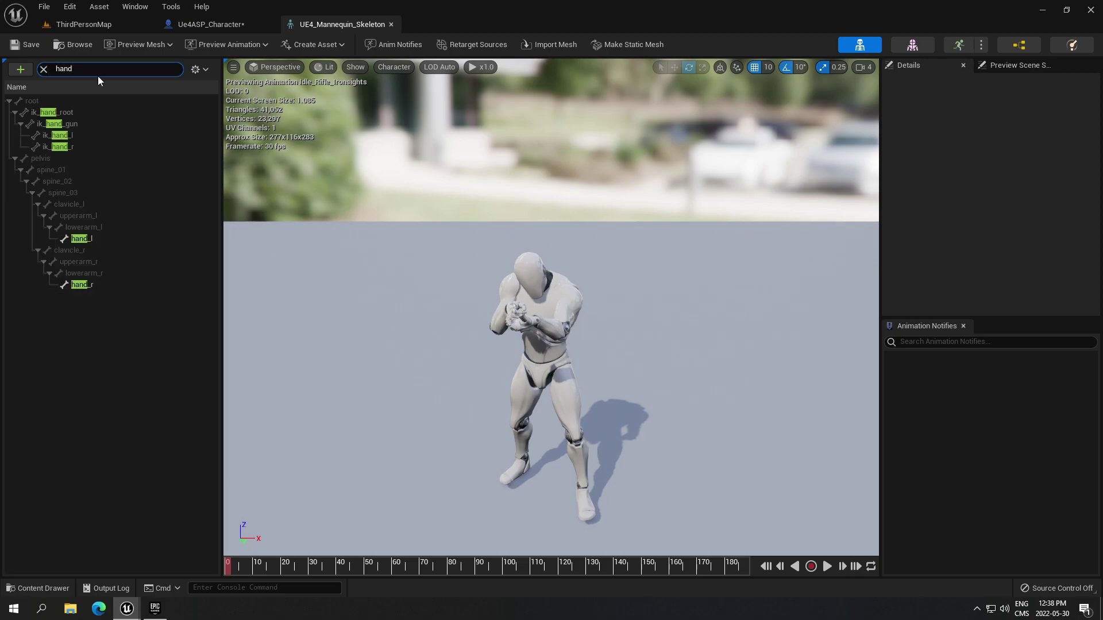
{"action": "left_click", "coordinate": [98, 285]}
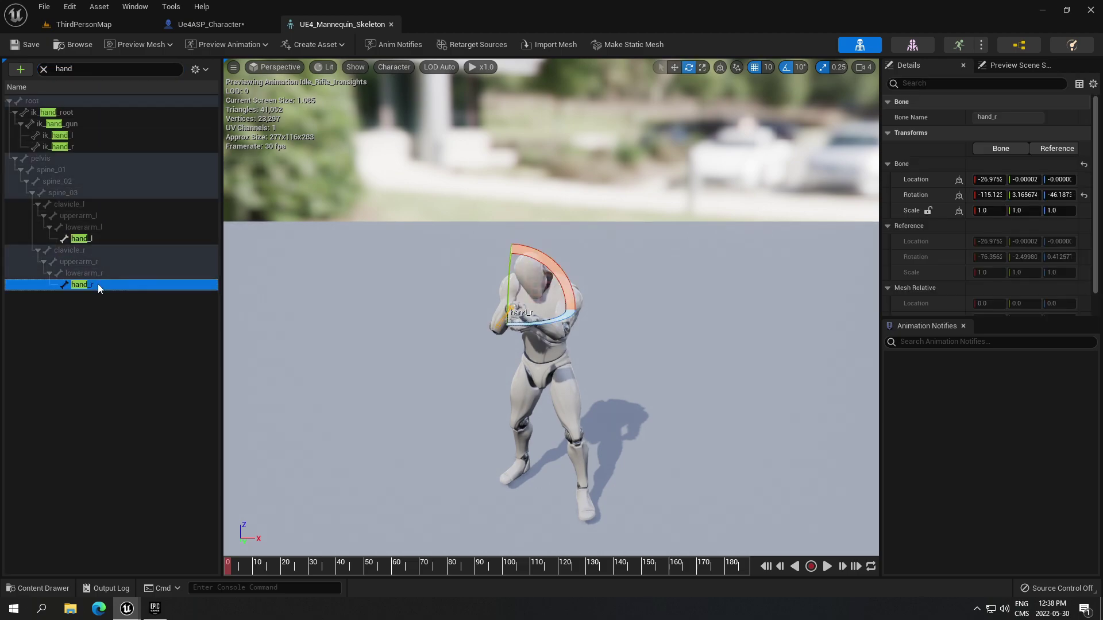
{"action": "right_click", "coordinate": [100, 284]}
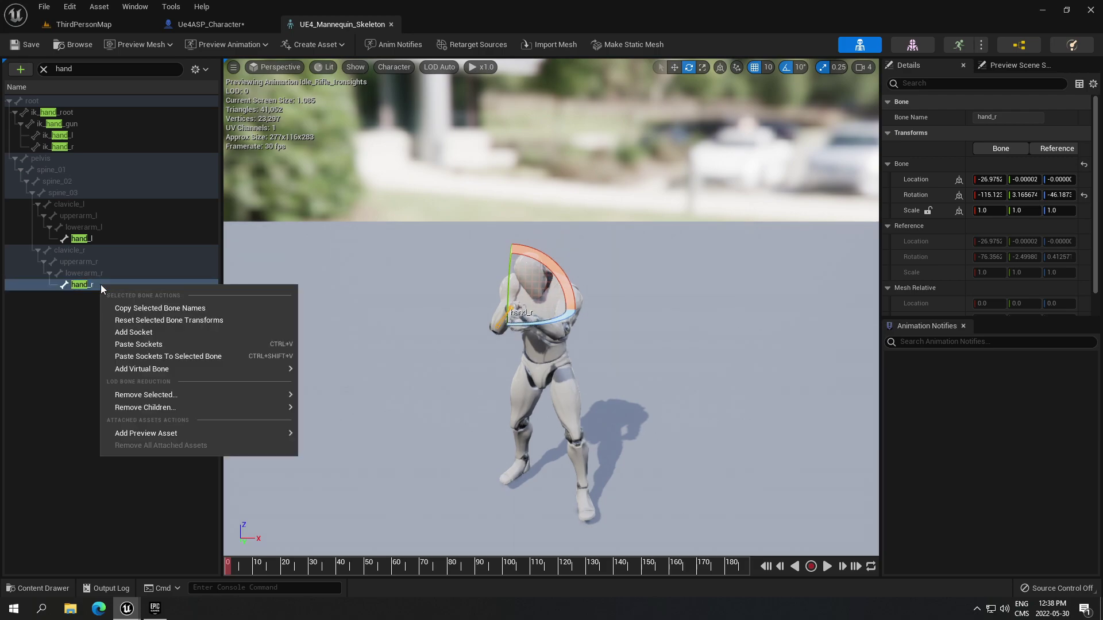
{"action": "left_click", "coordinate": [148, 333]}
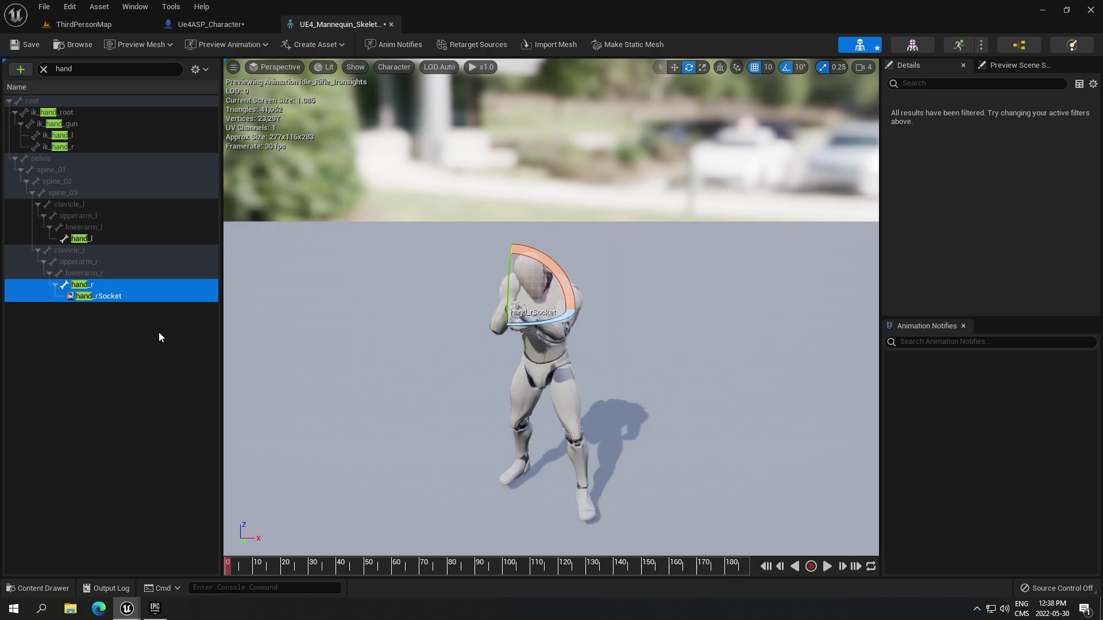
Step: Rename the new socket under hand_r to Weapon_Socket
{"action": "left_click", "coordinate": [115, 300]}
{"action": "right_click", "coordinate": [115, 300]}
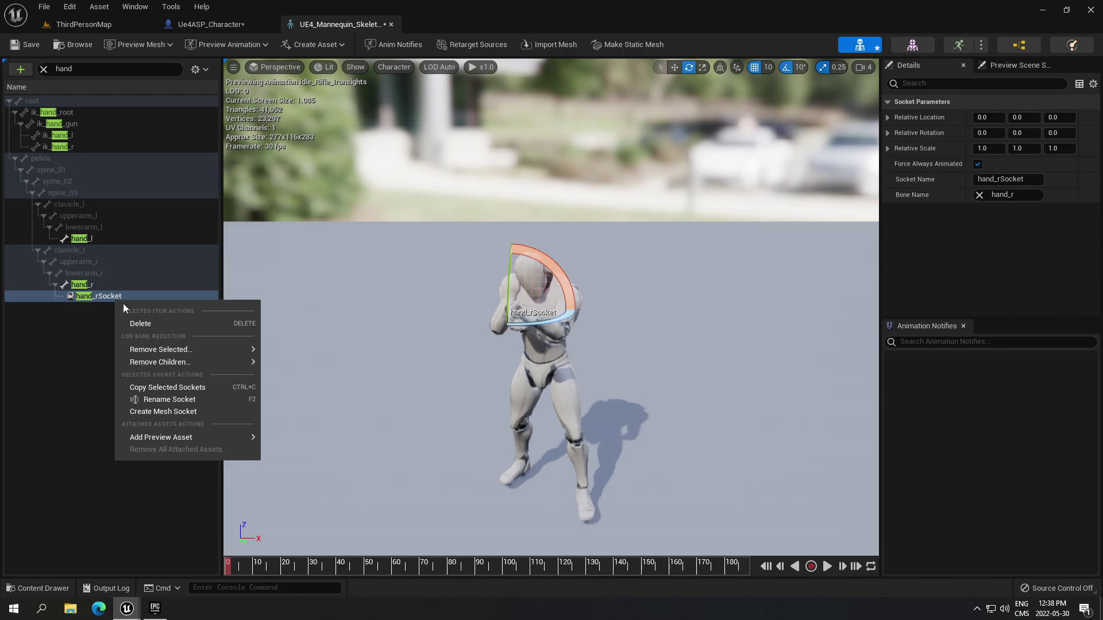
{"action": "mouse_move", "coordinate": [154, 364]}
{"action": "left_click", "coordinate": [178, 396]}
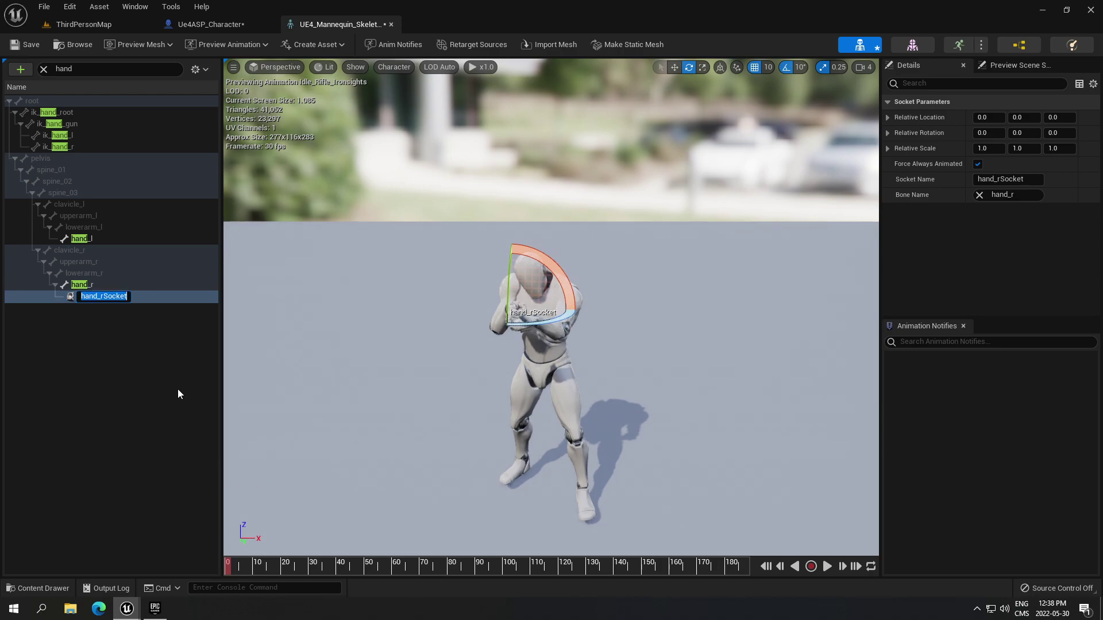
{"action": "type", "text": "Weapon_Socket"}
{"action": "left_click", "coordinate": [160, 377]}
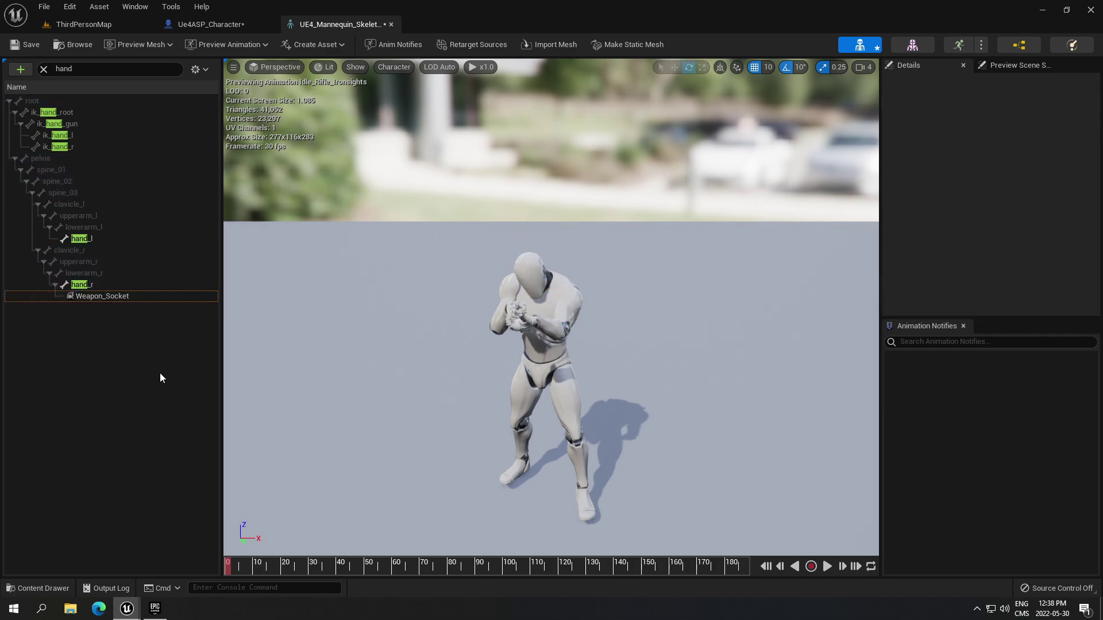
Step: Select Weapon_Socket in the skeleton tree and rotate it 90 degrees about Z to aim the preview rifle forward
{"action": "left_click", "coordinate": [122, 296]}
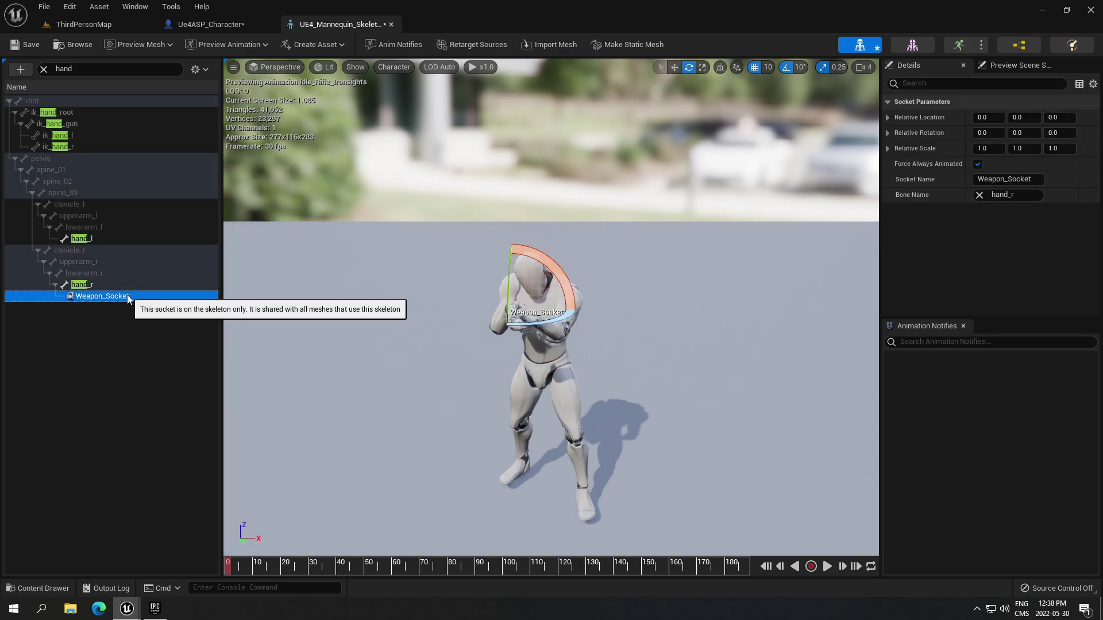
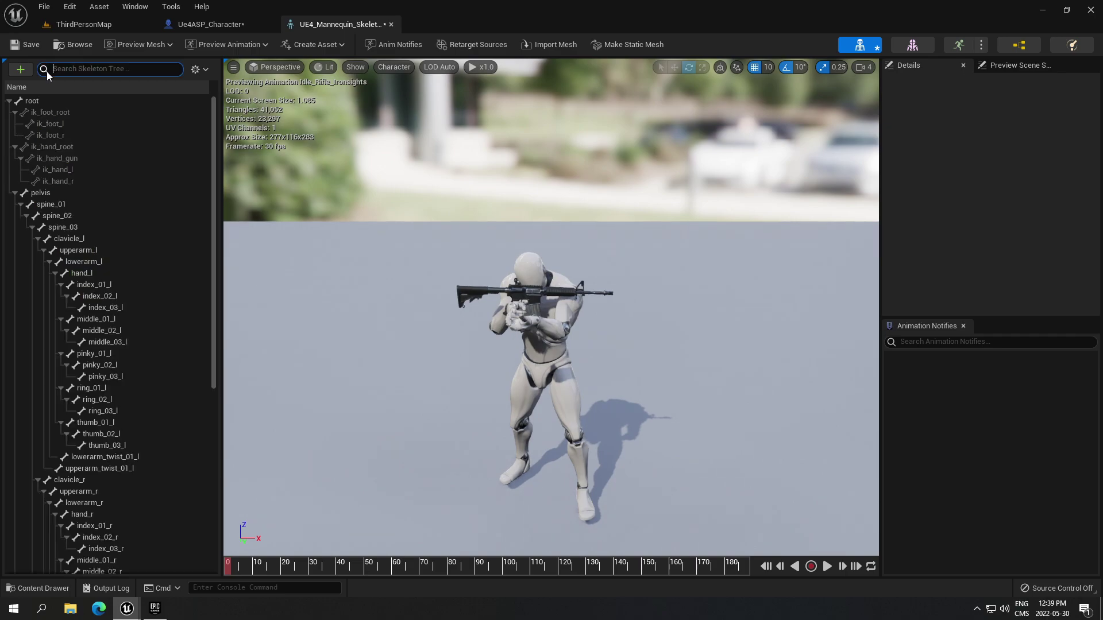
{"action": "type", "text": "weapon"}
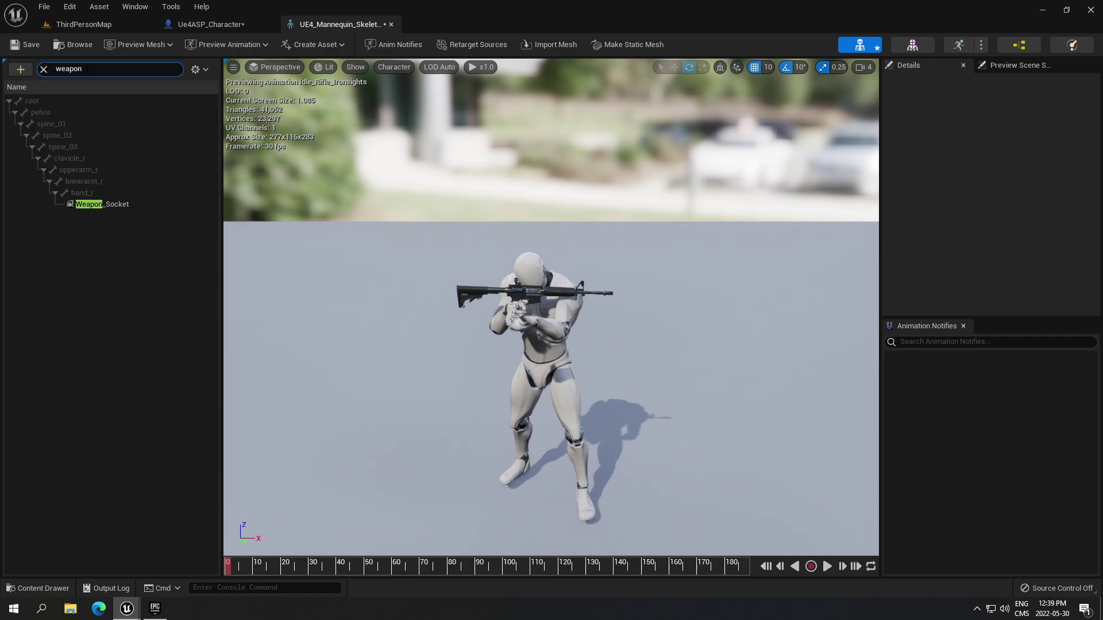
{"action": "left_click", "coordinate": [124, 206]}
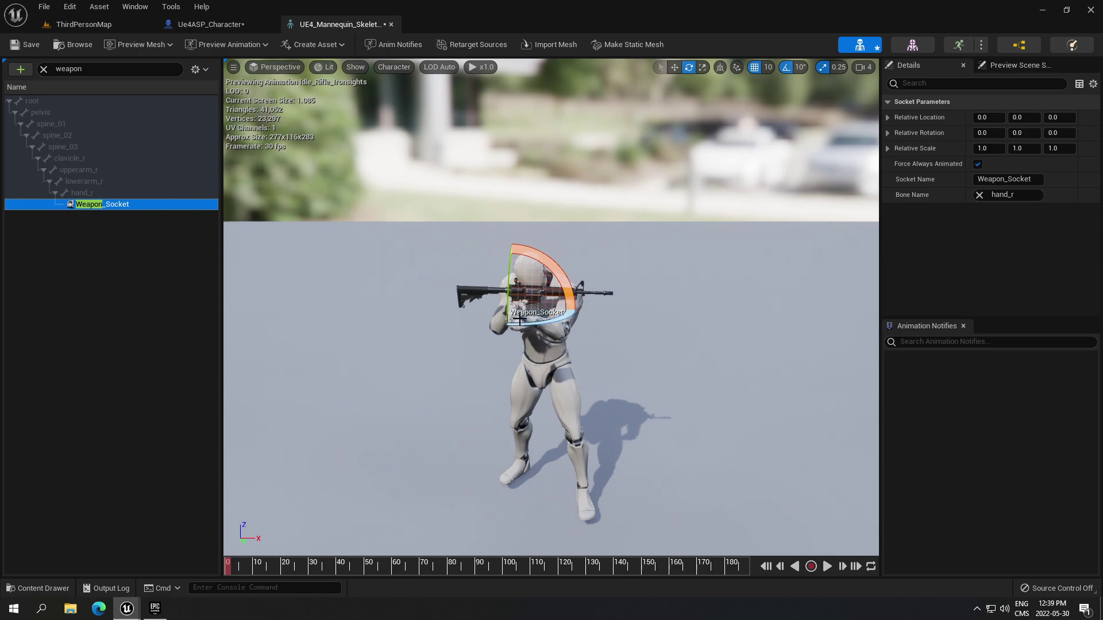
{"action": "scroll", "coordinate": [522, 314], "scroll_direction": "up", "scroll_amount": 5}
{"action": "left_click_drag", "start_coordinate": [523, 315], "coordinate": [600, 209], "text": "alt"}
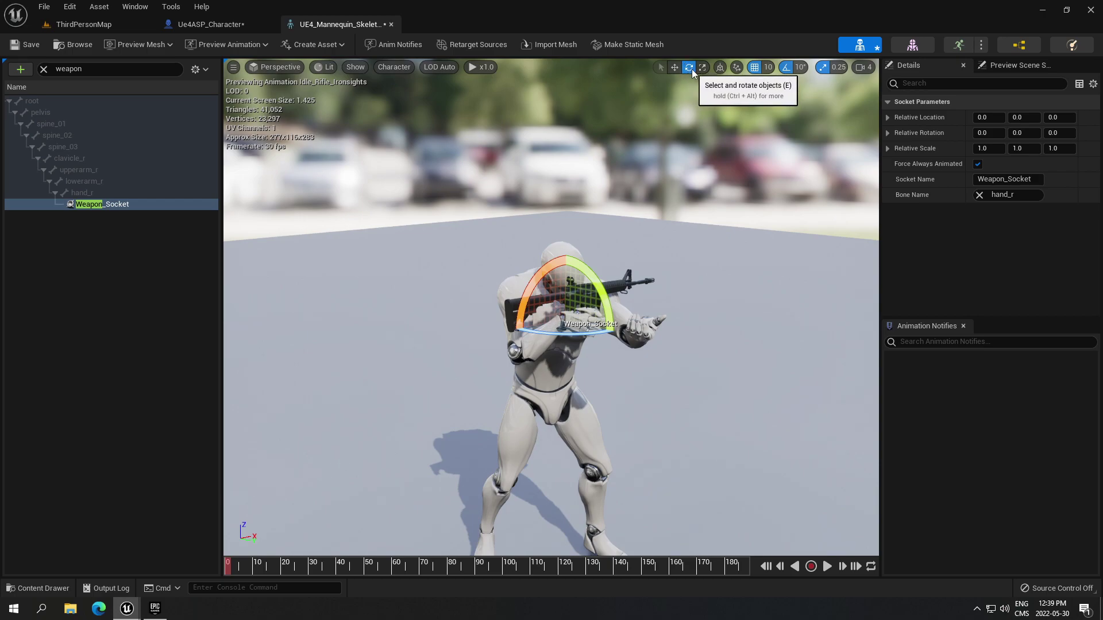
{"action": "left_click_drag", "start_coordinate": [588, 333], "coordinate": [741, 328]}
Step: Move Weapon_Socket so the preview rifle's grip sits in the mannequin's right hand, and save the skeleton
{"action": "key", "text": "r"}
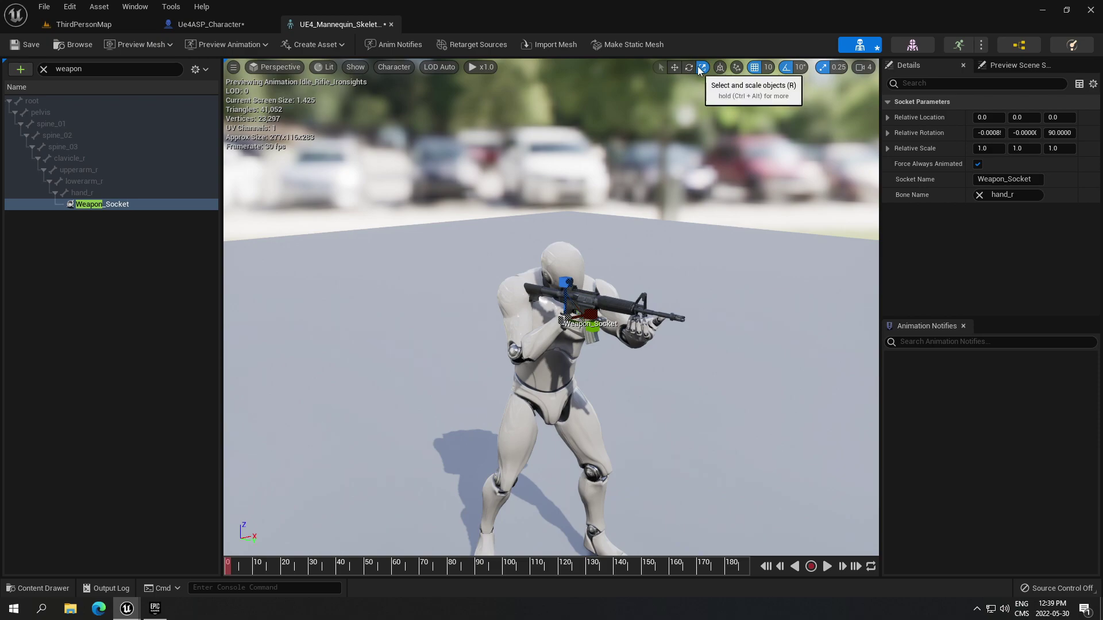
{"action": "left_click", "coordinate": [674, 67]}
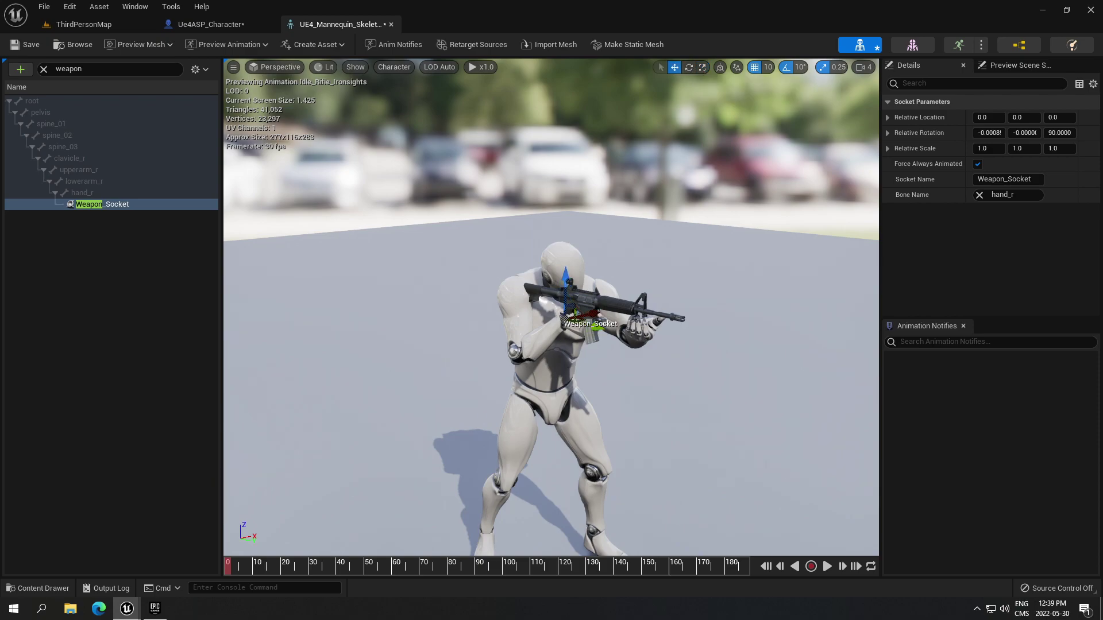
{"action": "scroll", "coordinate": [597, 332], "scroll_direction": "up", "scroll_amount": 5}
{"action": "left_click_drag", "start_coordinate": [618, 335], "coordinate": [622, 295]}
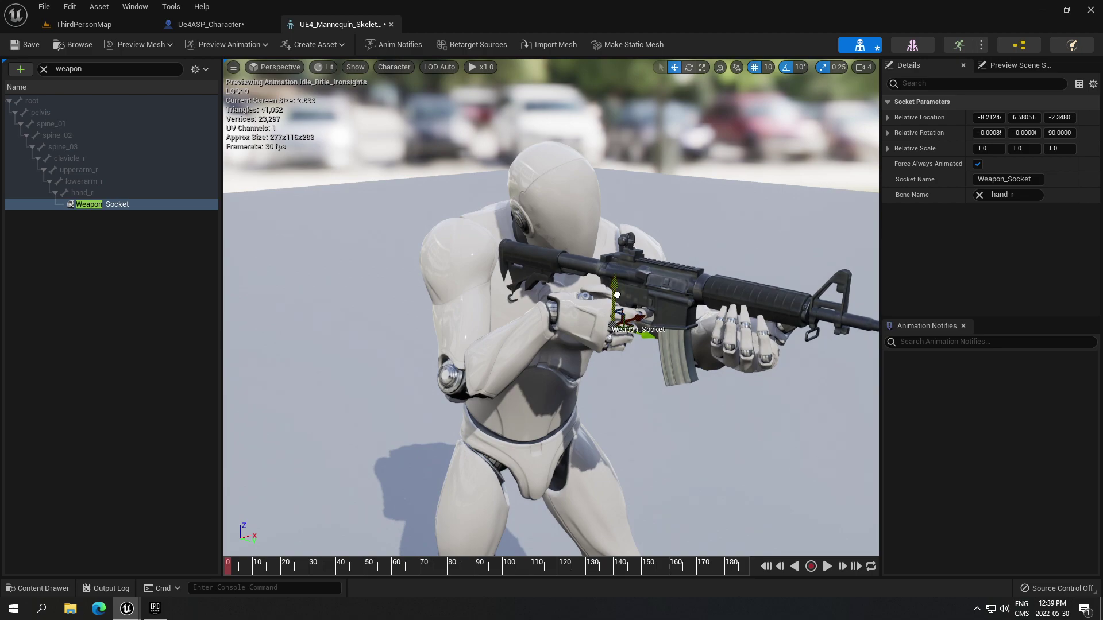
{"action": "left_click", "coordinate": [646, 289]}
{"action": "left_click_drag", "start_coordinate": [645, 288], "coordinate": [517, 287]}
{"action": "left_click_drag", "start_coordinate": [590, 435], "coordinate": [417, 435]}
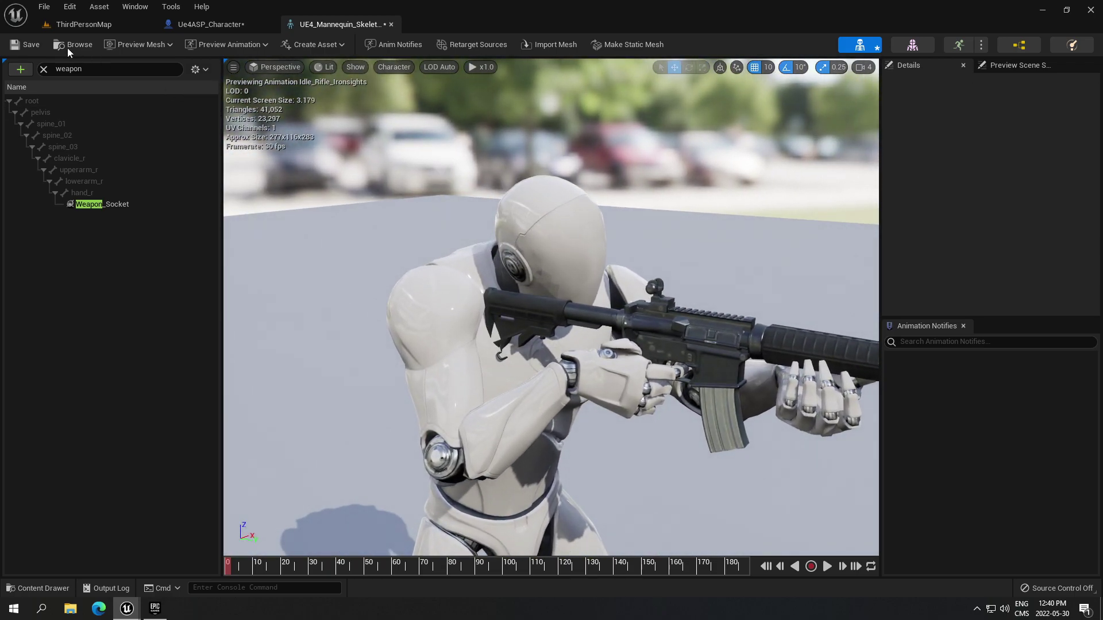
{"action": "left_click", "coordinate": [28, 46]}
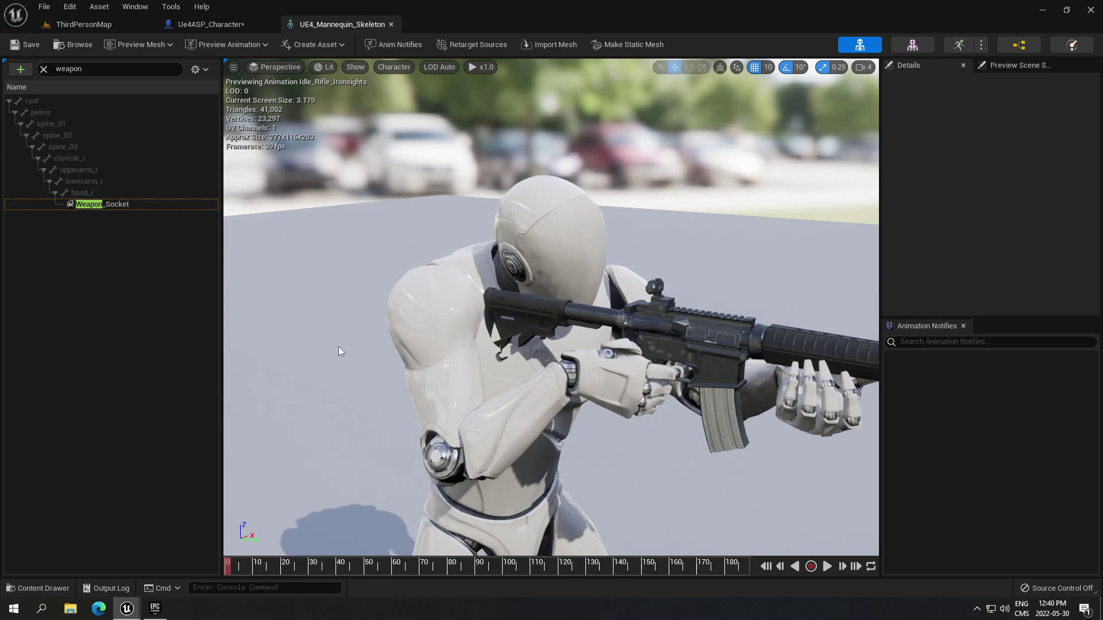
{"action": "left_click_drag", "start_coordinate": [659, 425], "coordinate": [717, 313]}
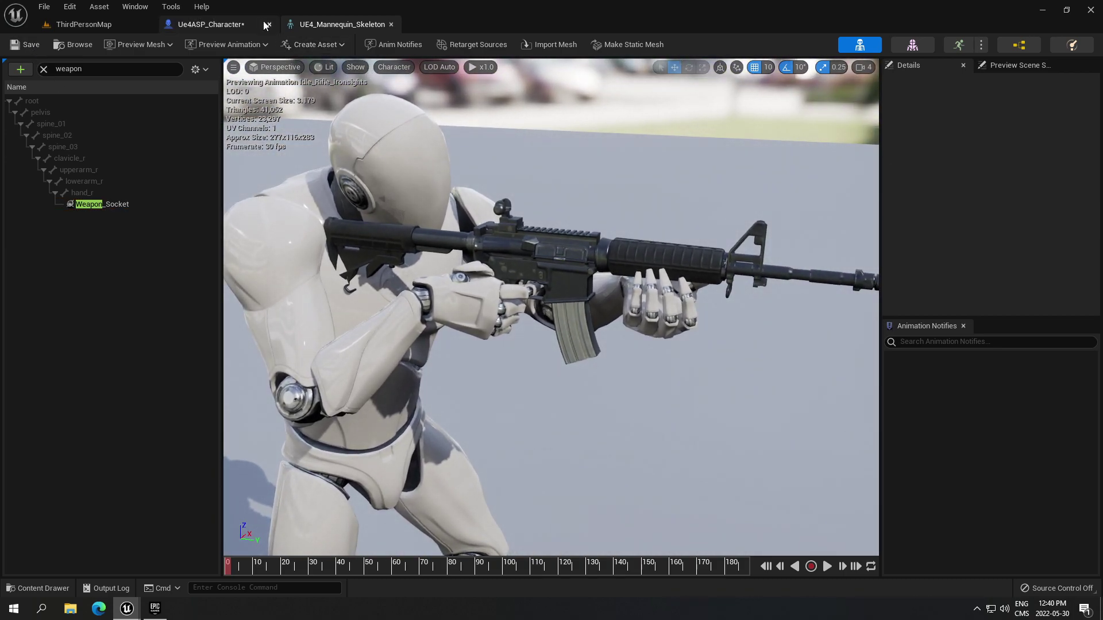
Step: In the Ue4ASP_Character blueprint, set the Weapon component's Parent Socket to Weapon_Socket
{"action": "left_click", "coordinate": [191, 25]}
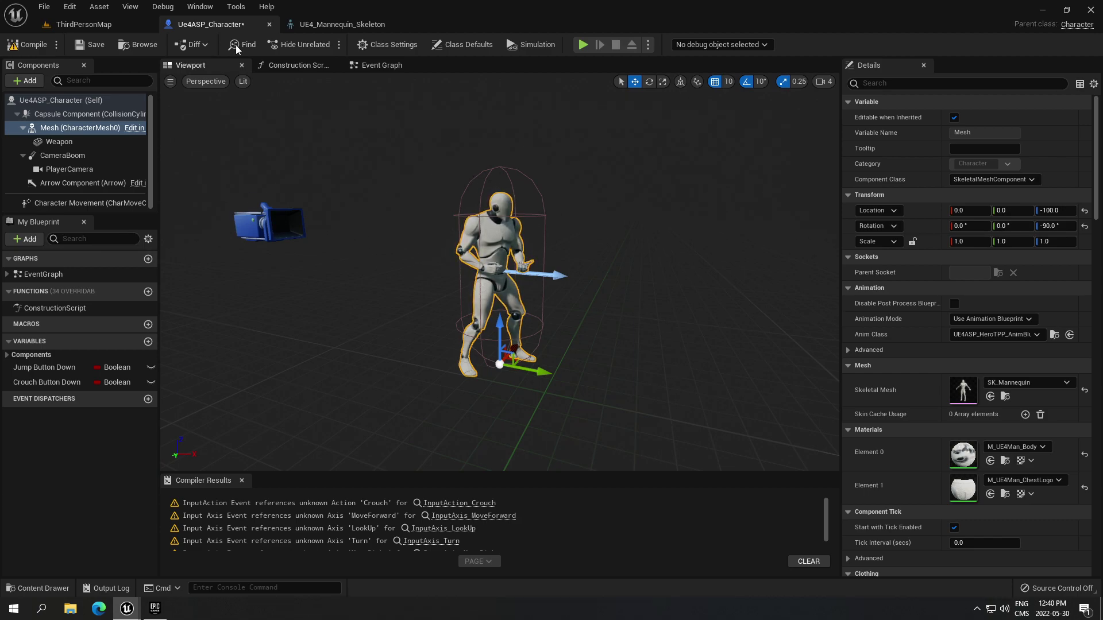
{"action": "left_click", "coordinate": [75, 145]}
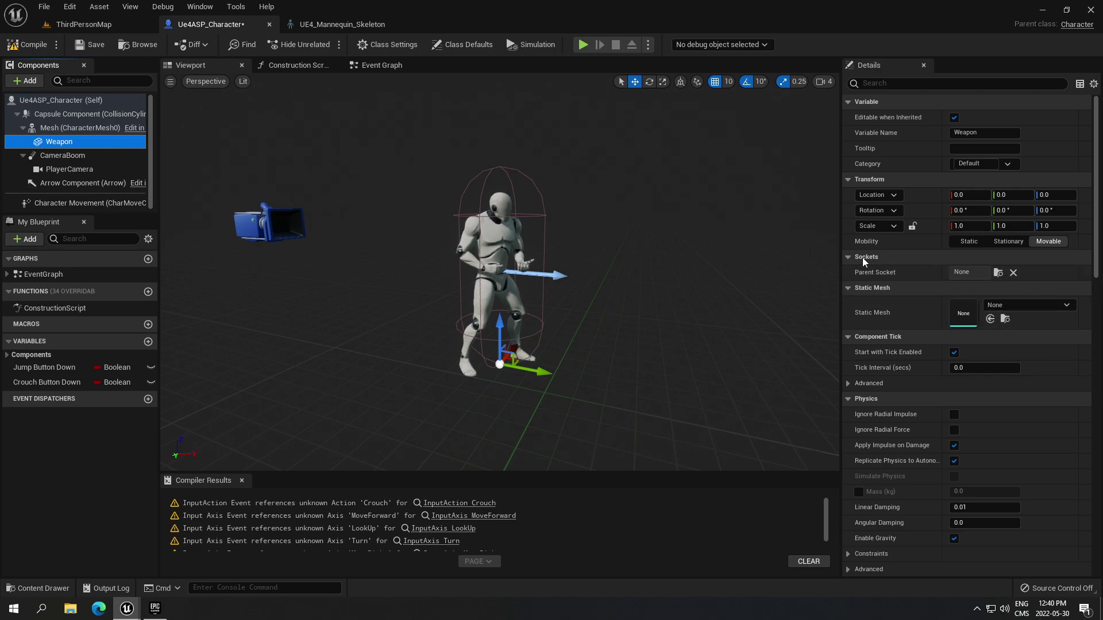
{"action": "left_click", "coordinate": [998, 276]}
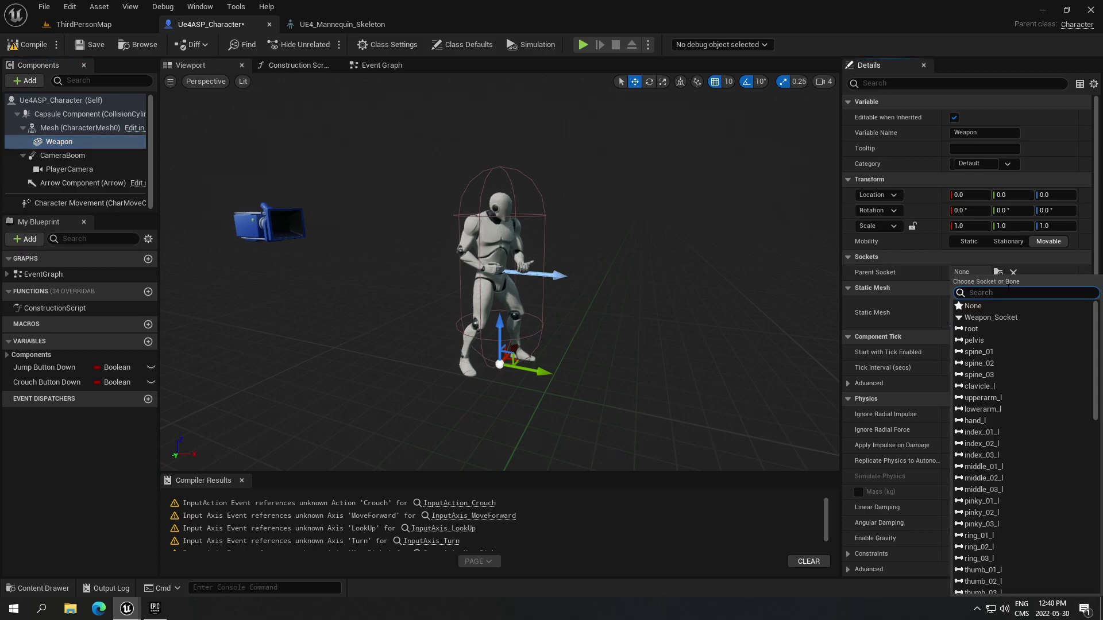
{"action": "type", "text": "q"}
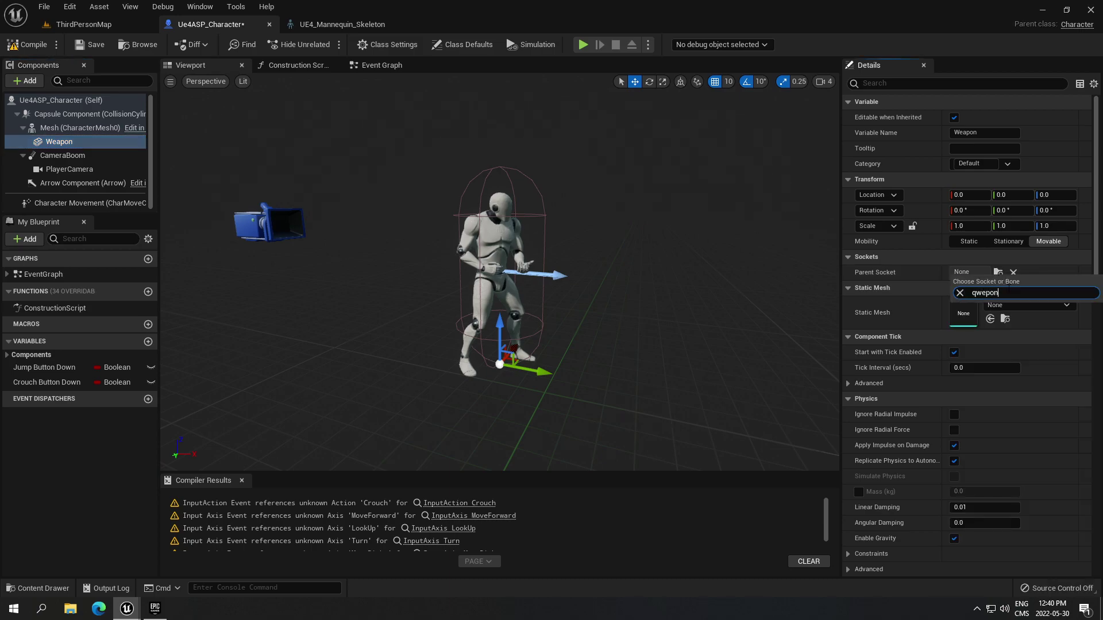
{"action": "type", "text": "wepo"}
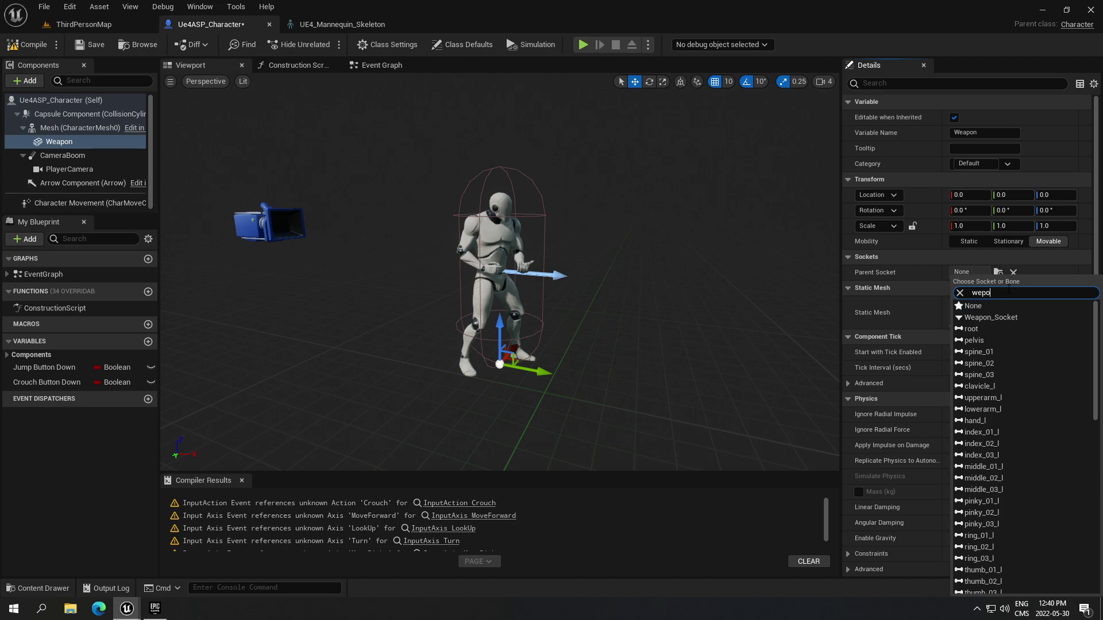
{"action": "type", "text": "n"}
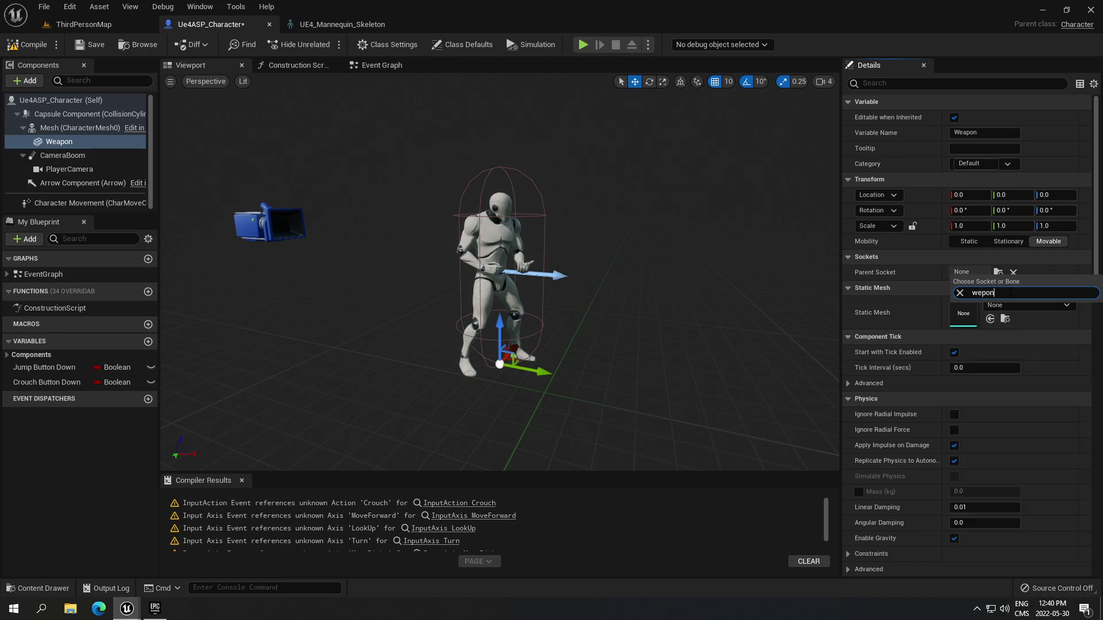
{"action": "key", "text": "BackSpace"}
{"action": "type", "text": "apon"}
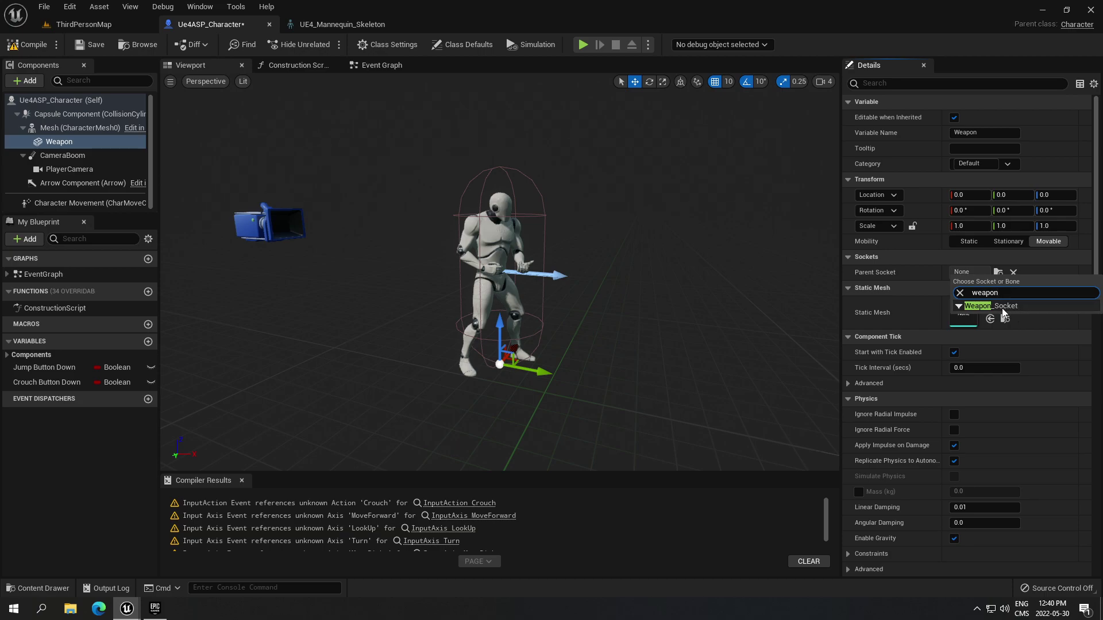
{"action": "left_click", "coordinate": [999, 306]}
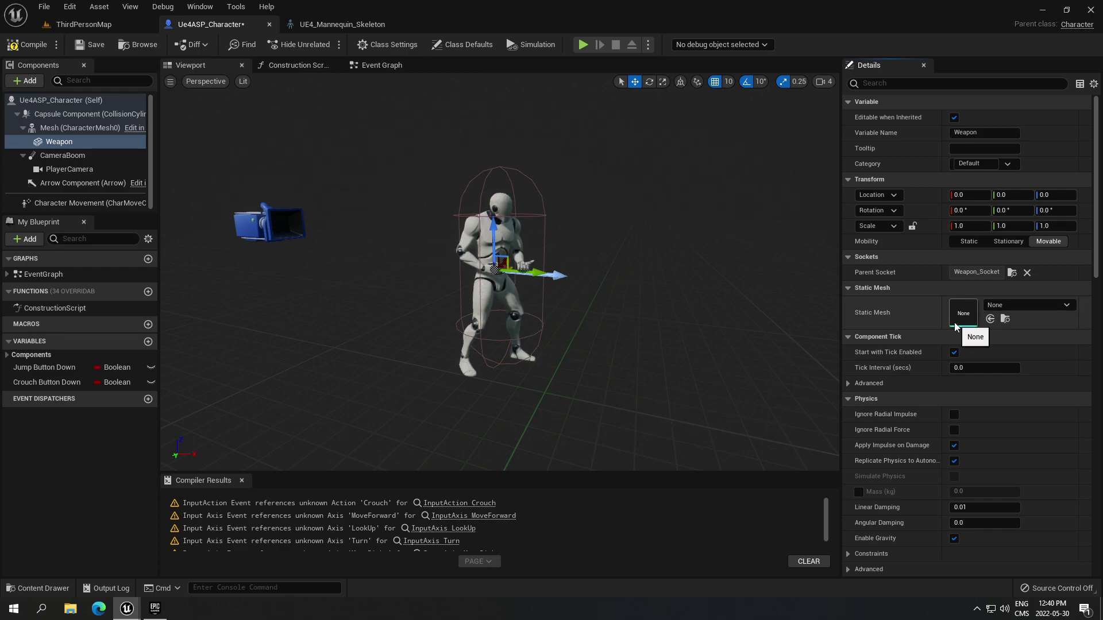
Step: Assign the SM_AR4 static mesh to the Weapon component and compile the blueprint
{"action": "left_click", "coordinate": [1067, 305]}
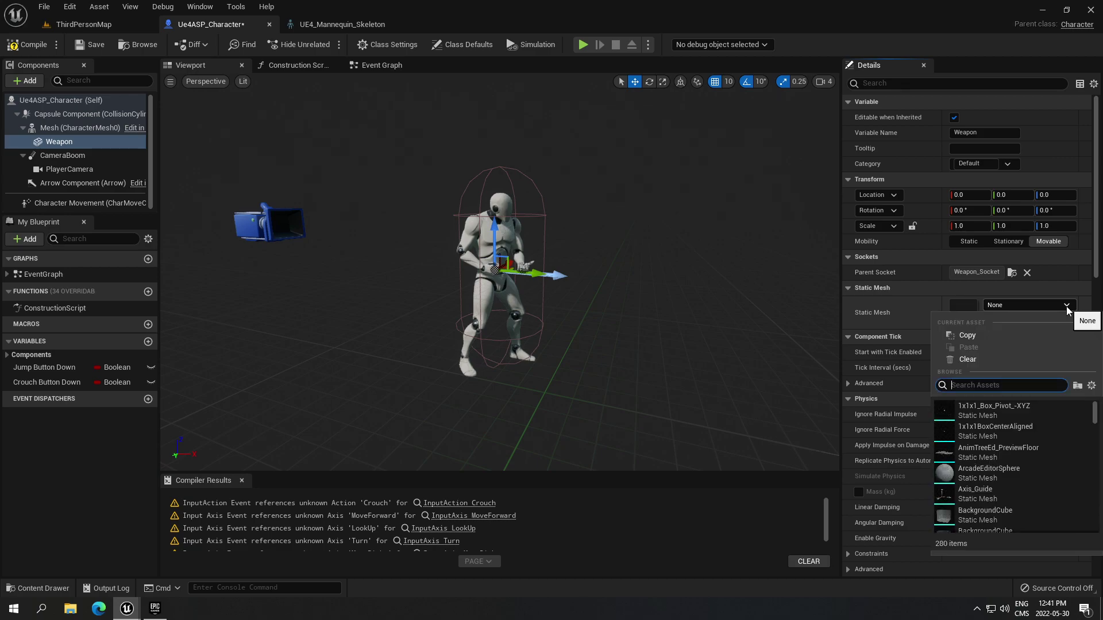
{"action": "type", "text": "sm_"}
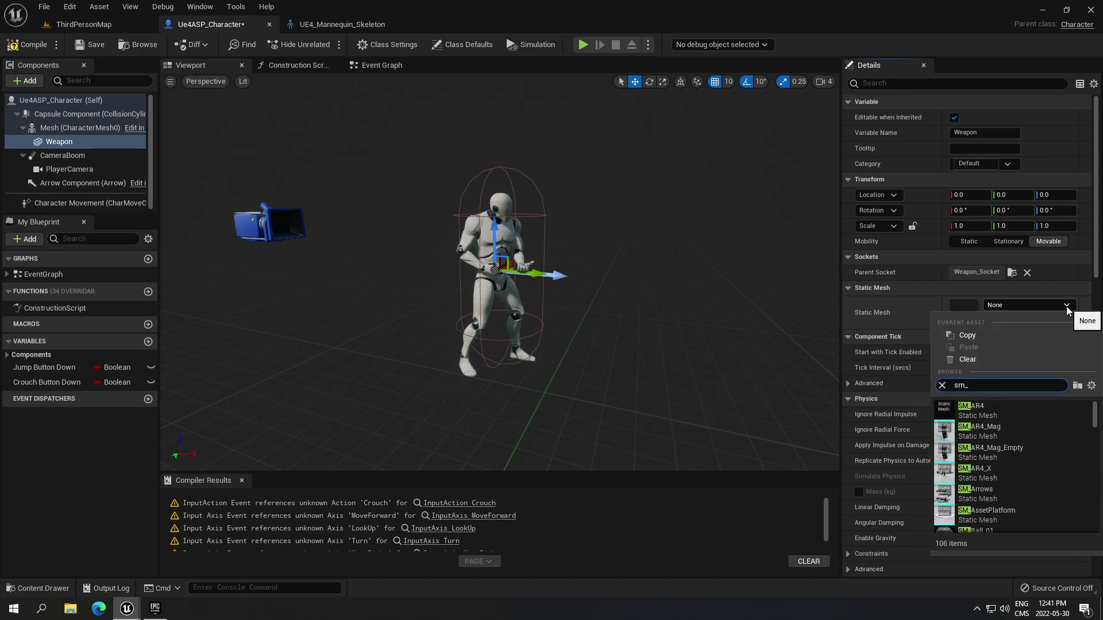
{"action": "type", "text": "AR"}
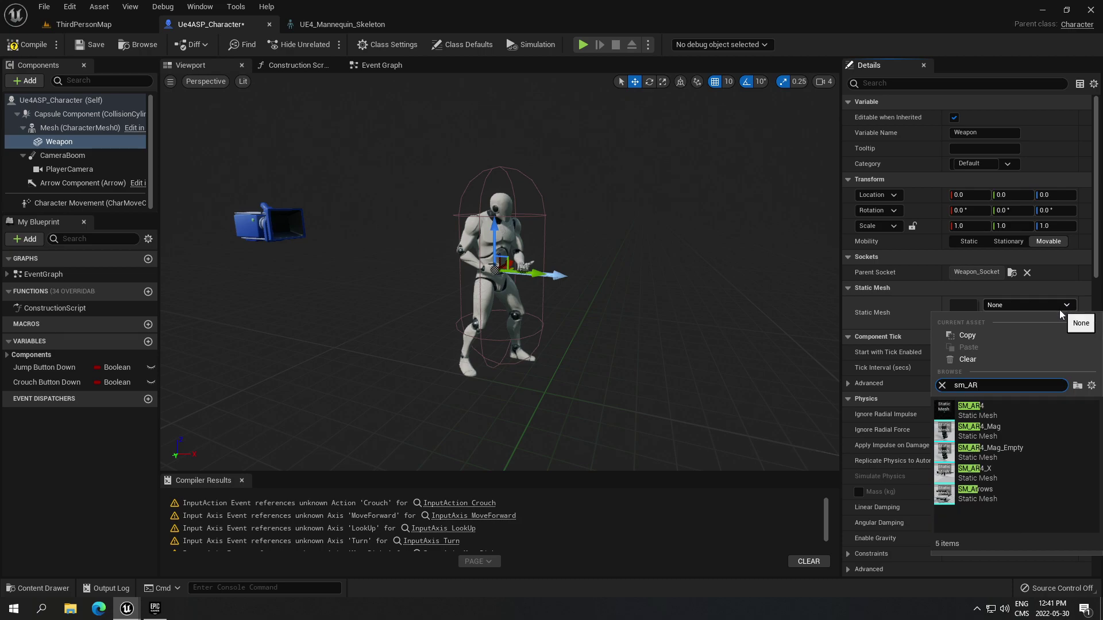
{"action": "mouse_move", "coordinate": [997, 415]}
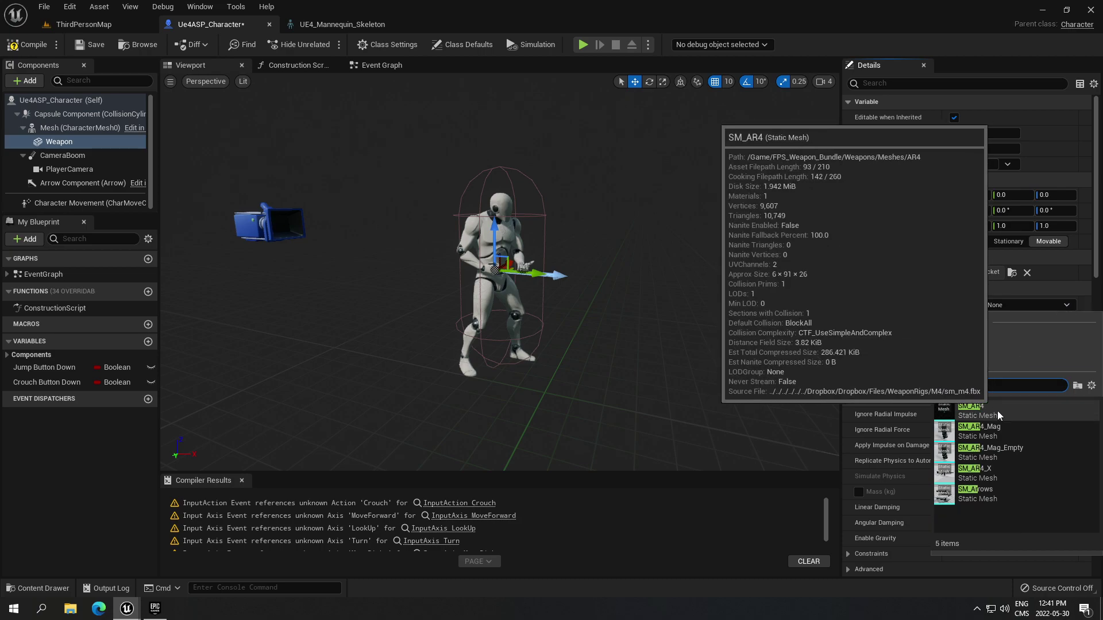
{"action": "left_click", "coordinate": [998, 415]}
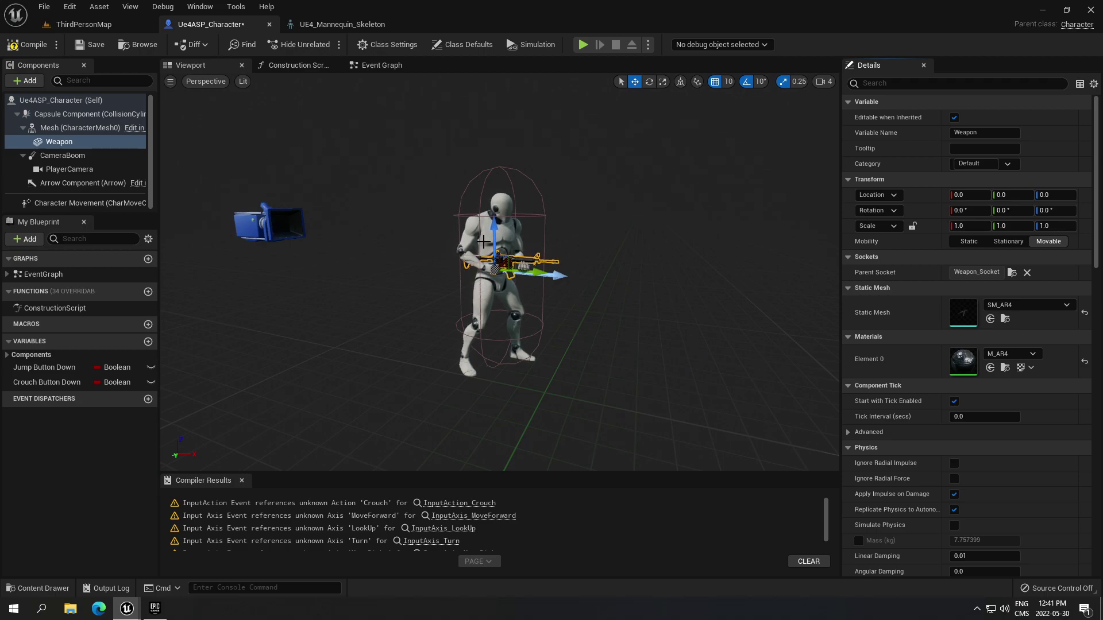
{"action": "left_click", "coordinate": [29, 48]}
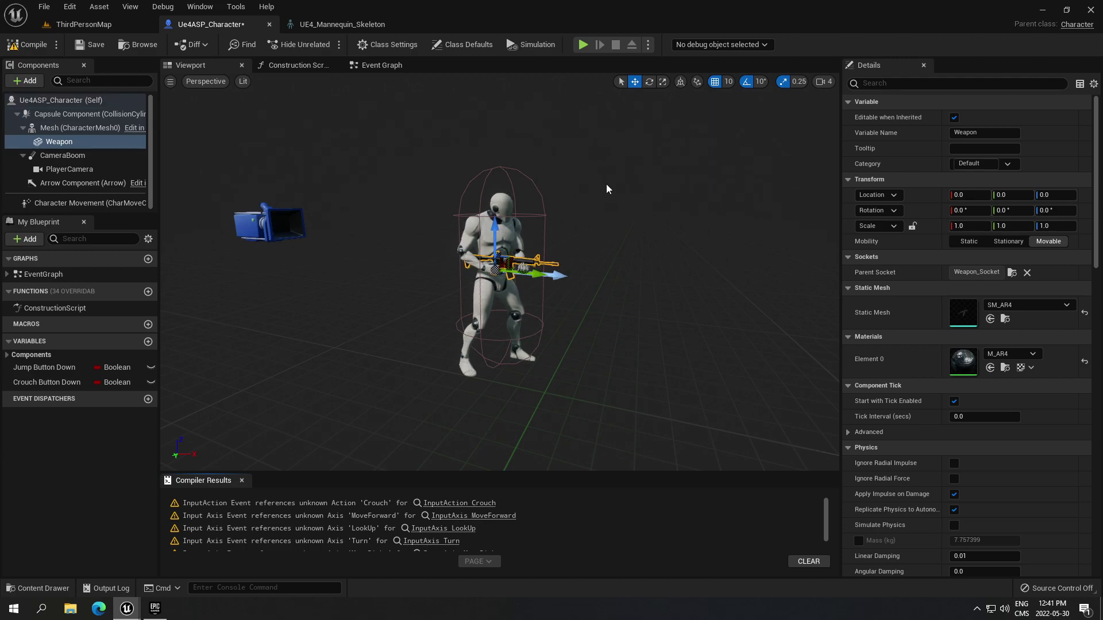
Step: Play-test in ThirdPersonMap, eject to inspect the rifle in the character's hands, then stop and return to the Ue4ASP_Character blueprint
{"action": "left_click", "coordinate": [581, 46]}
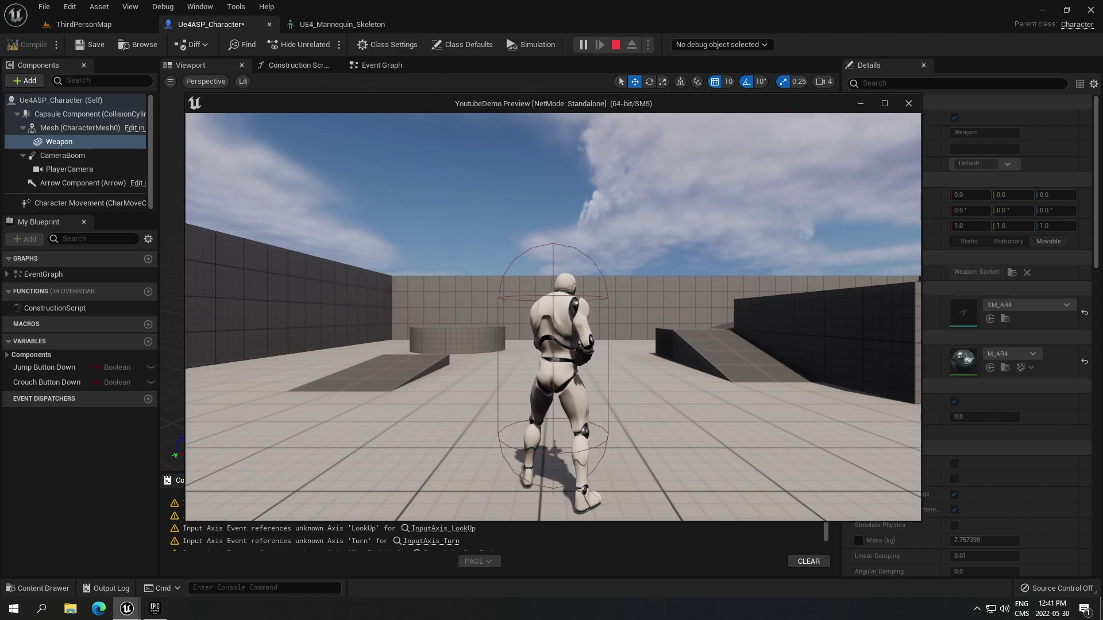
{"action": "key", "text": "Escape"}
{"action": "left_click", "coordinate": [84, 24]}
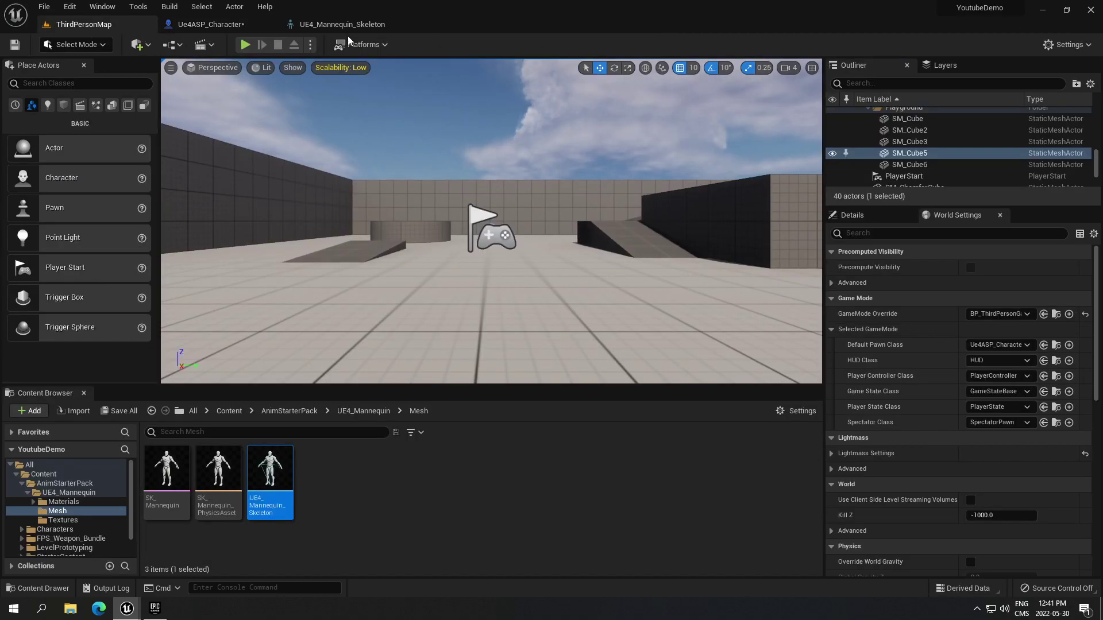
{"action": "left_click", "coordinate": [246, 44]}
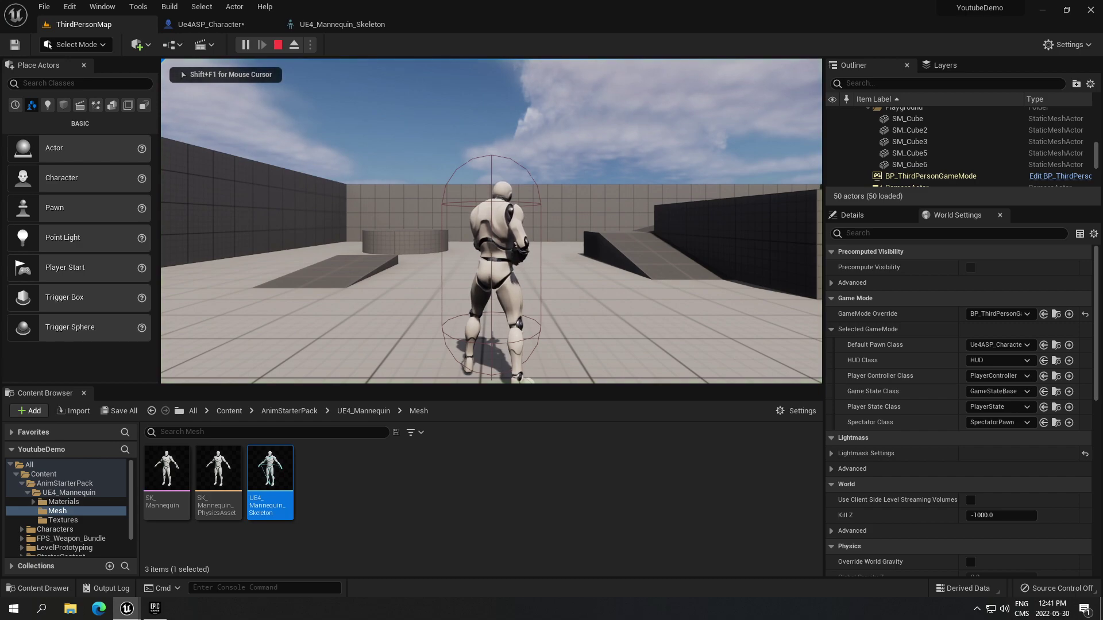
{"action": "key", "text": "F8"}
{"action": "left_click", "coordinate": [542, 264]}
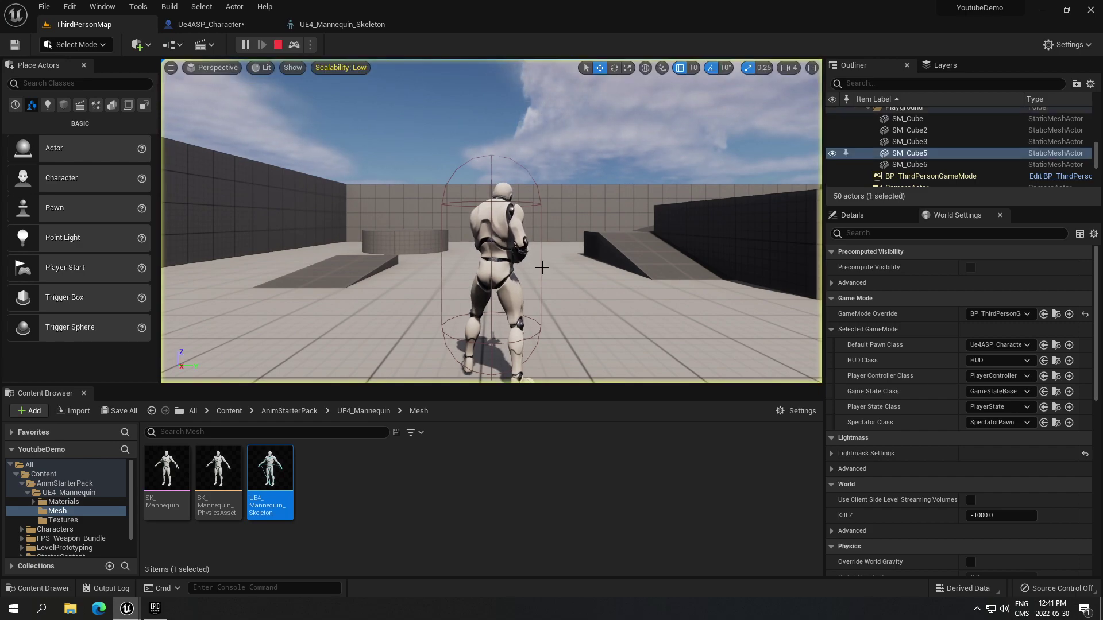
{"action": "right_click_drag", "start_coordinate": [542, 264], "coordinate": [642, 241]}
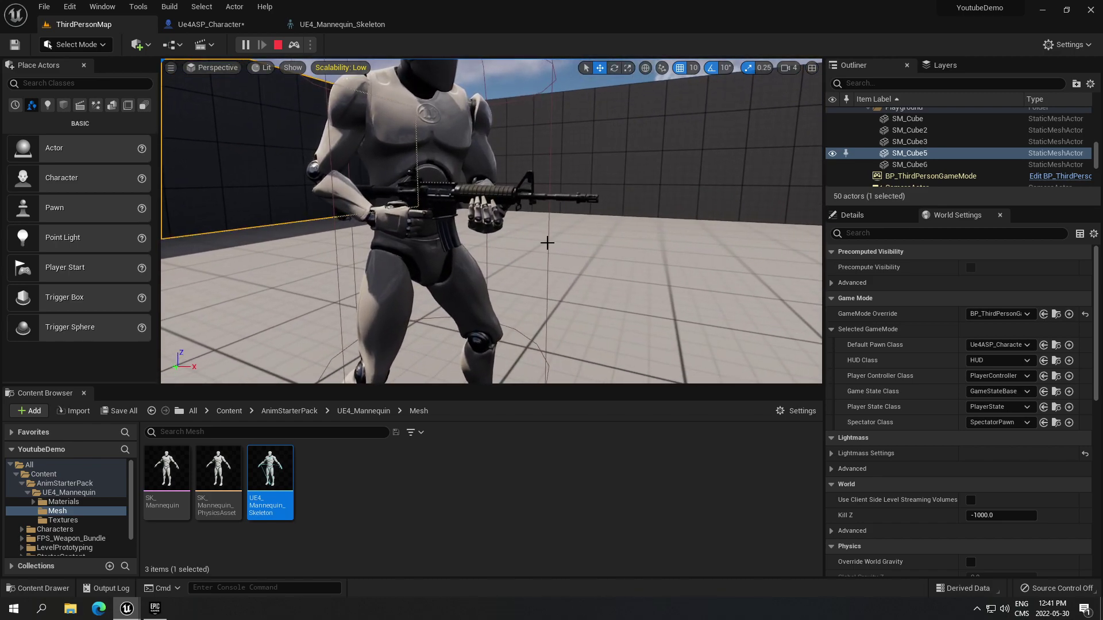
{"action": "right_click_drag", "start_coordinate": [672, 313], "coordinate": [662, 314]}
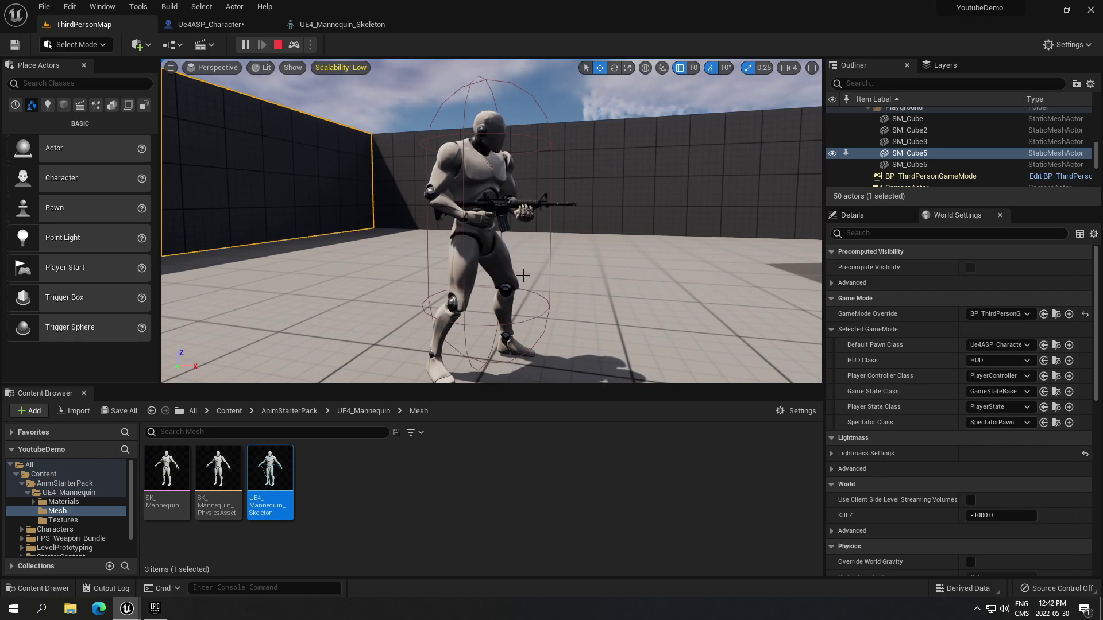
{"action": "left_click", "coordinate": [279, 46]}
{"action": "left_click", "coordinate": [228, 25]}
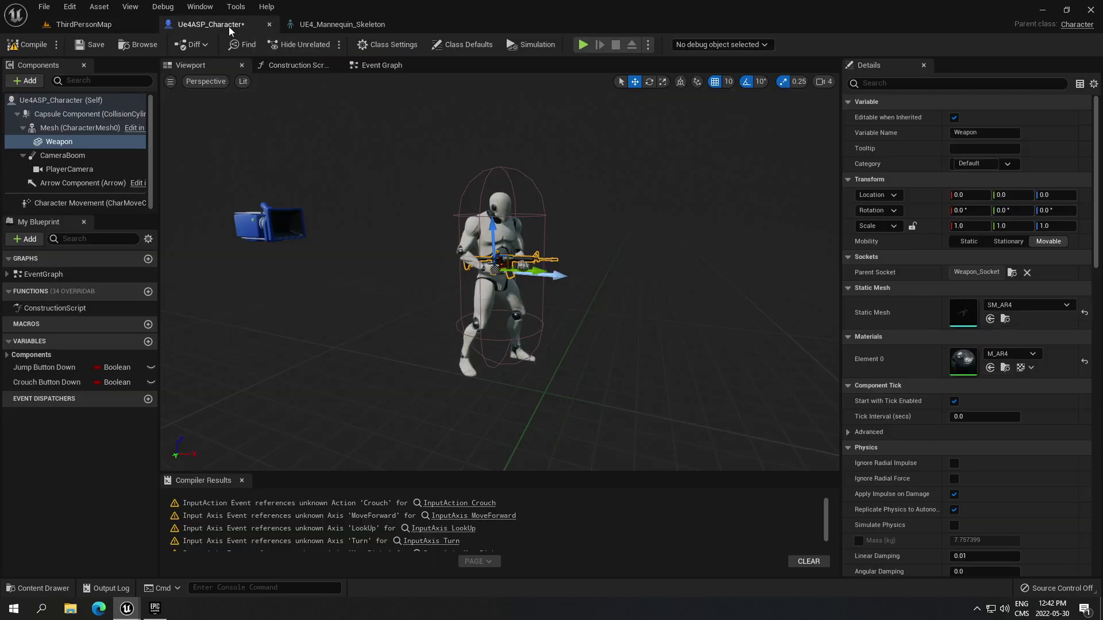